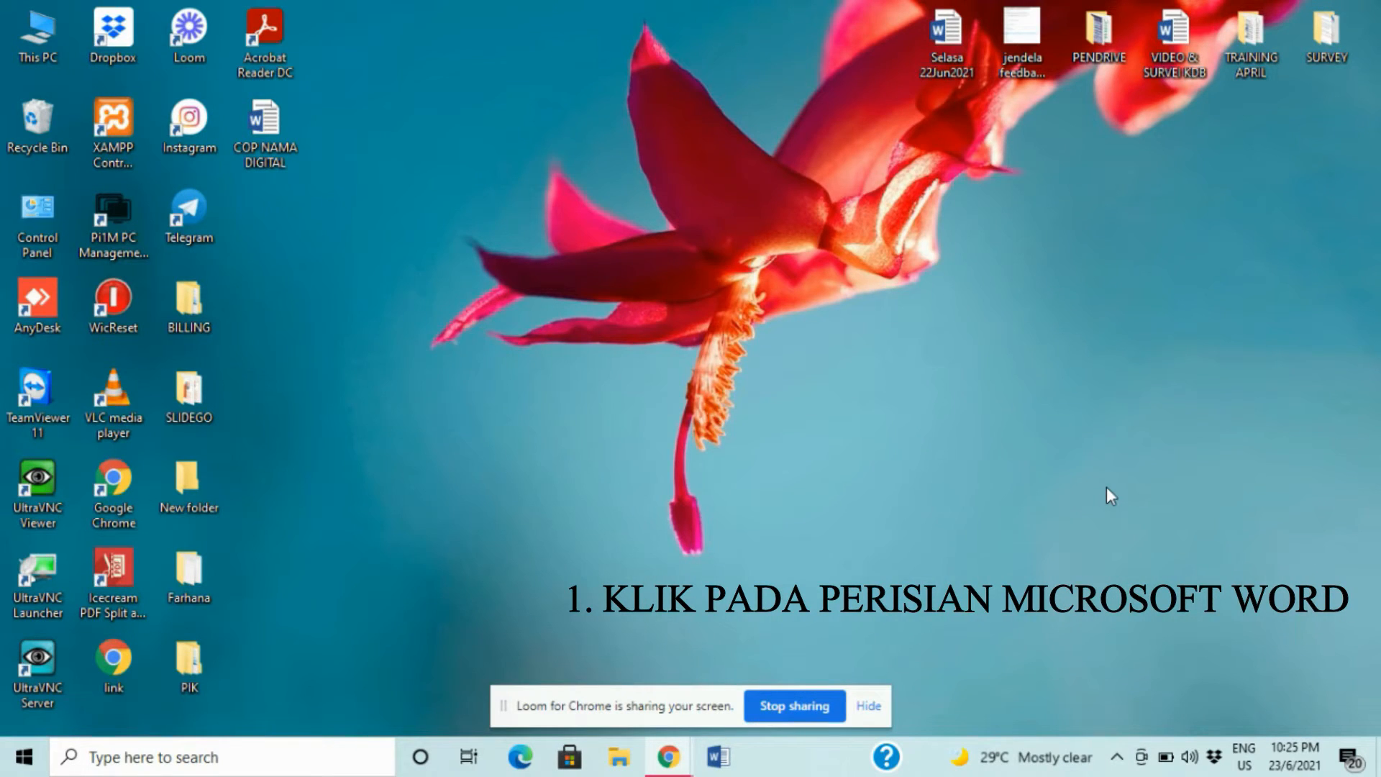
- Launch Word, close the Activation Wizard, and create a new blank document
{"action": "left_click", "coordinate": [714, 759]}
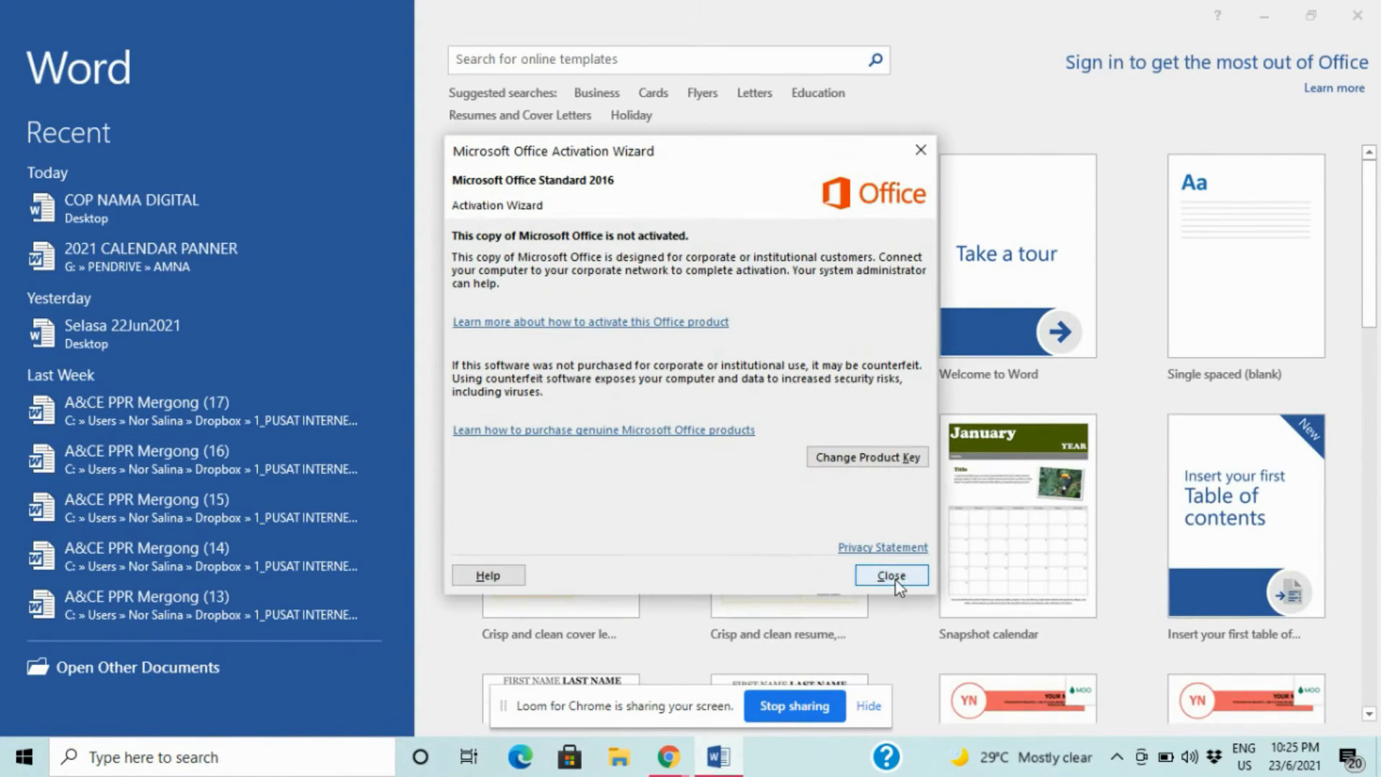
{"action": "left_click", "coordinate": [896, 575]}
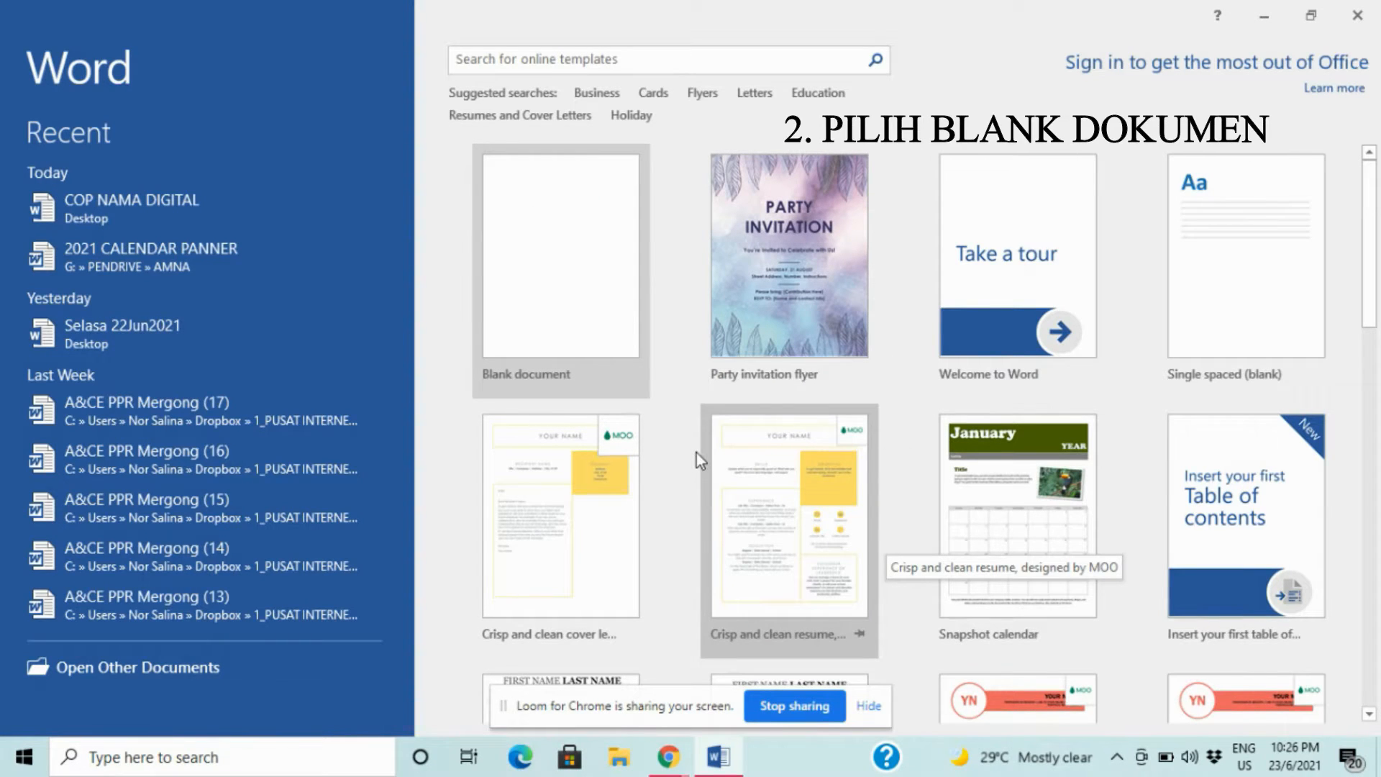
{"action": "left_click", "coordinate": [595, 285]}
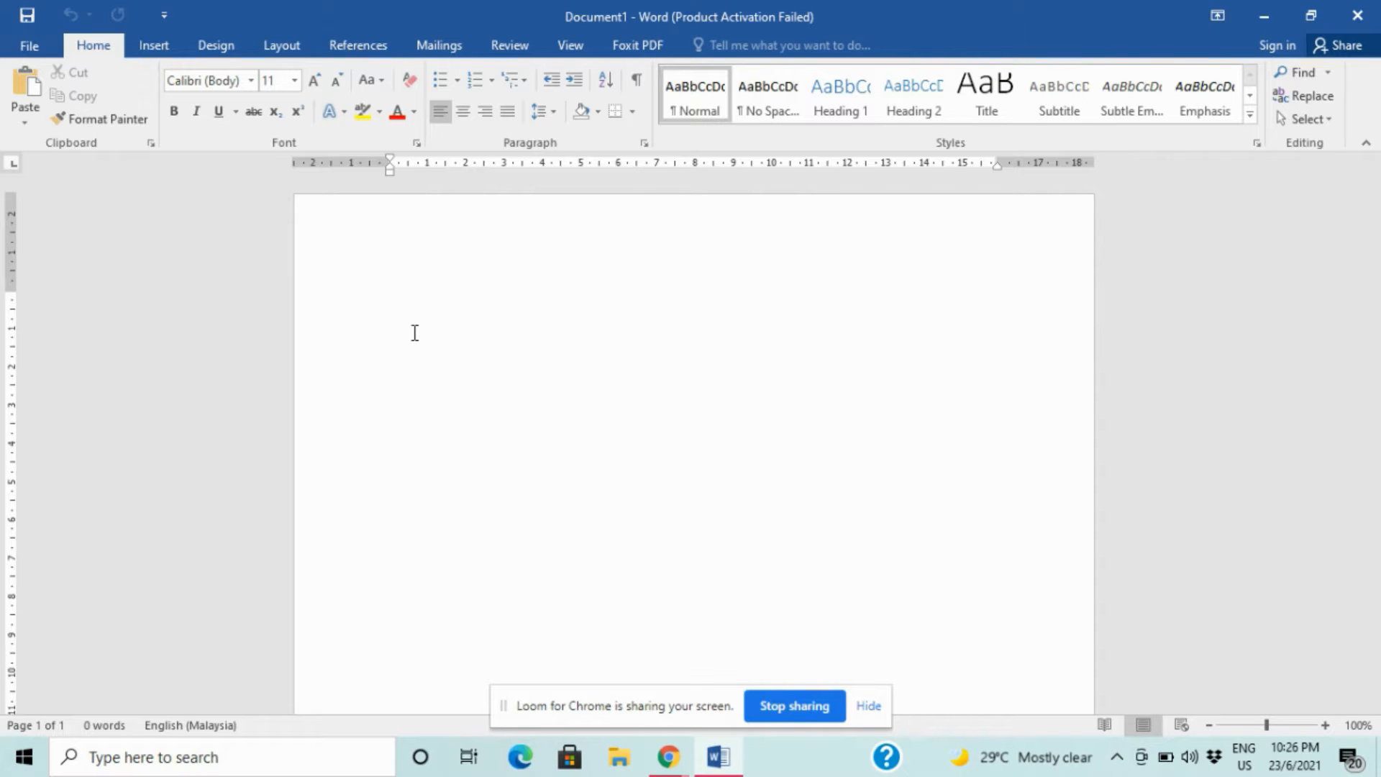
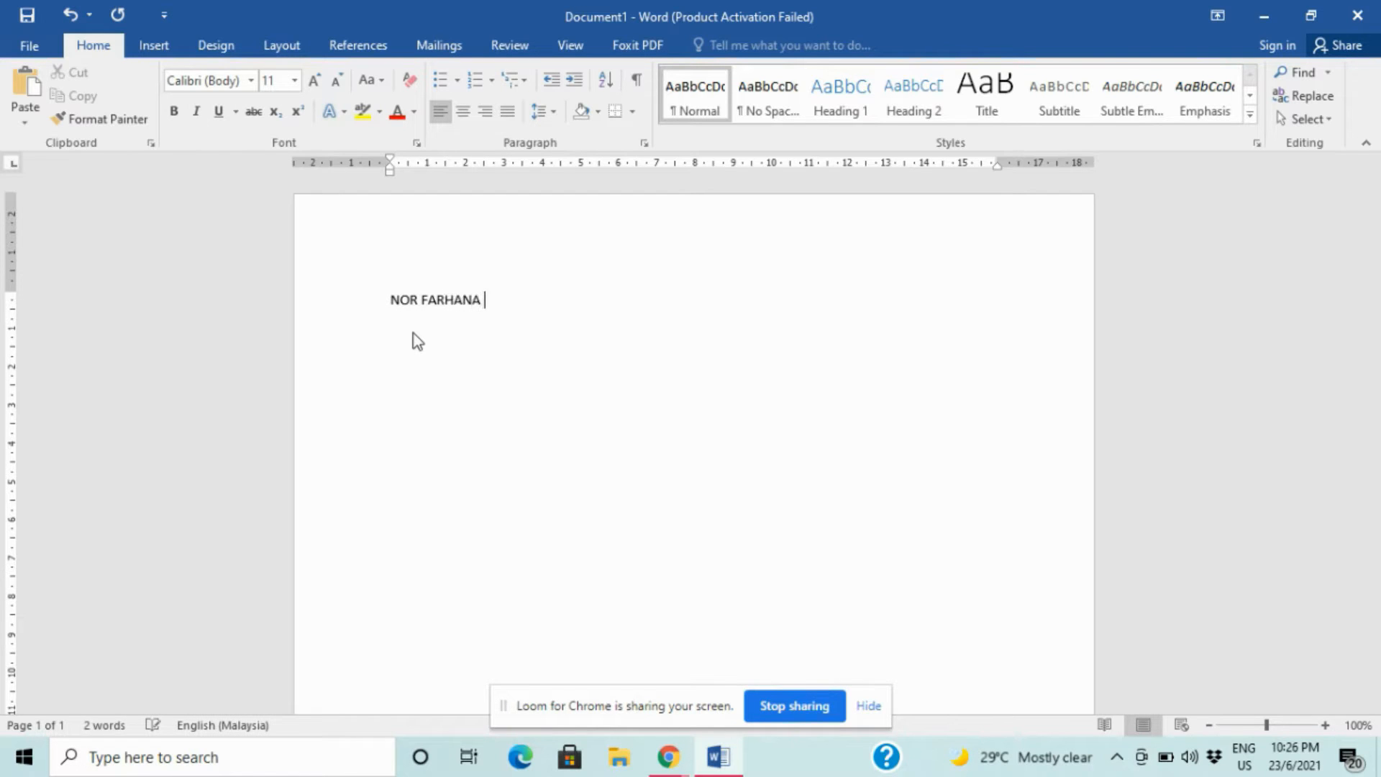
- Type the person's full name, 'Penolong Pengurus' and 'Pusat Internet Komuniti PPR Mergorng' on separate lines
{"action": "type", "text": "P"}
{"action": "type", "text": "enol"}
{"action": "type", "text": "ong Pe"}
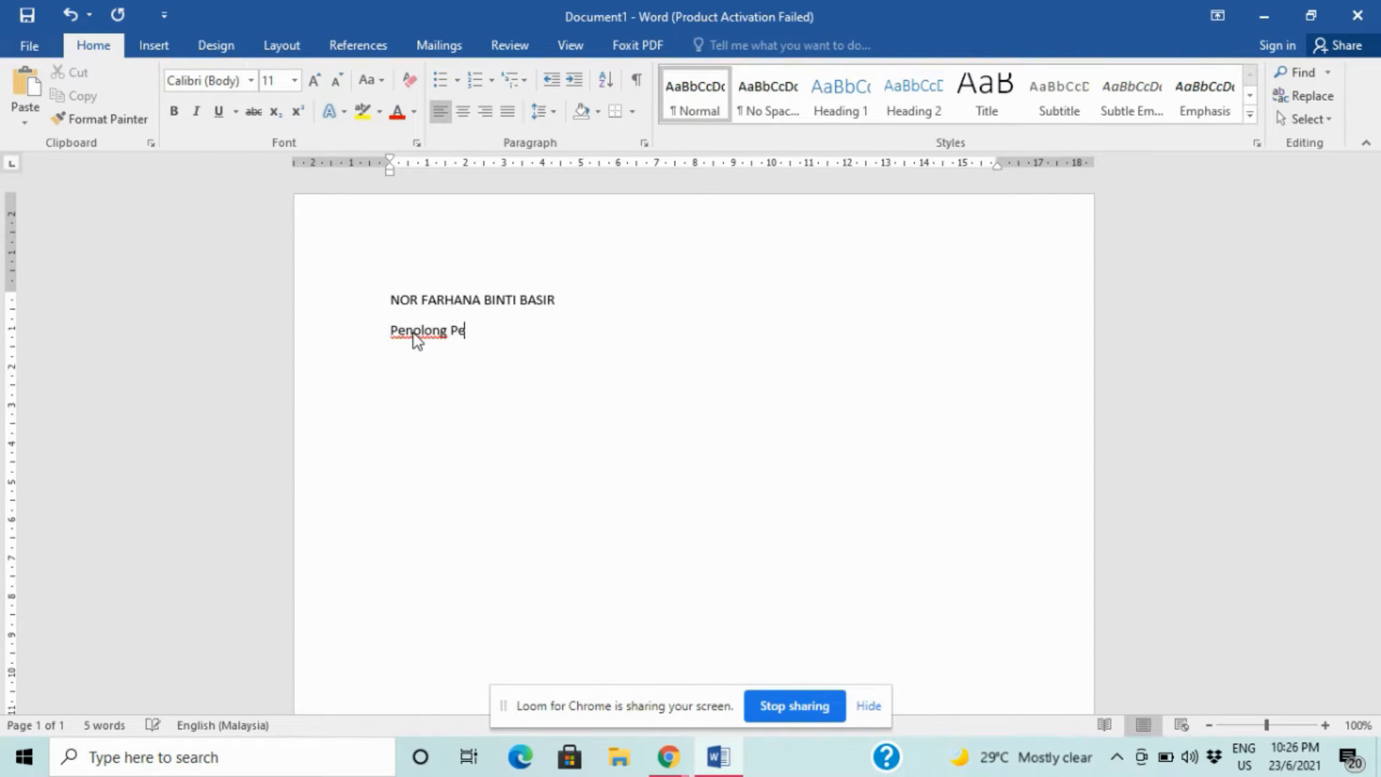
{"action": "type", "text": "ngurus"}
{"action": "key", "text": "Return"}
{"action": "type", "text": "Pusat Internet "}
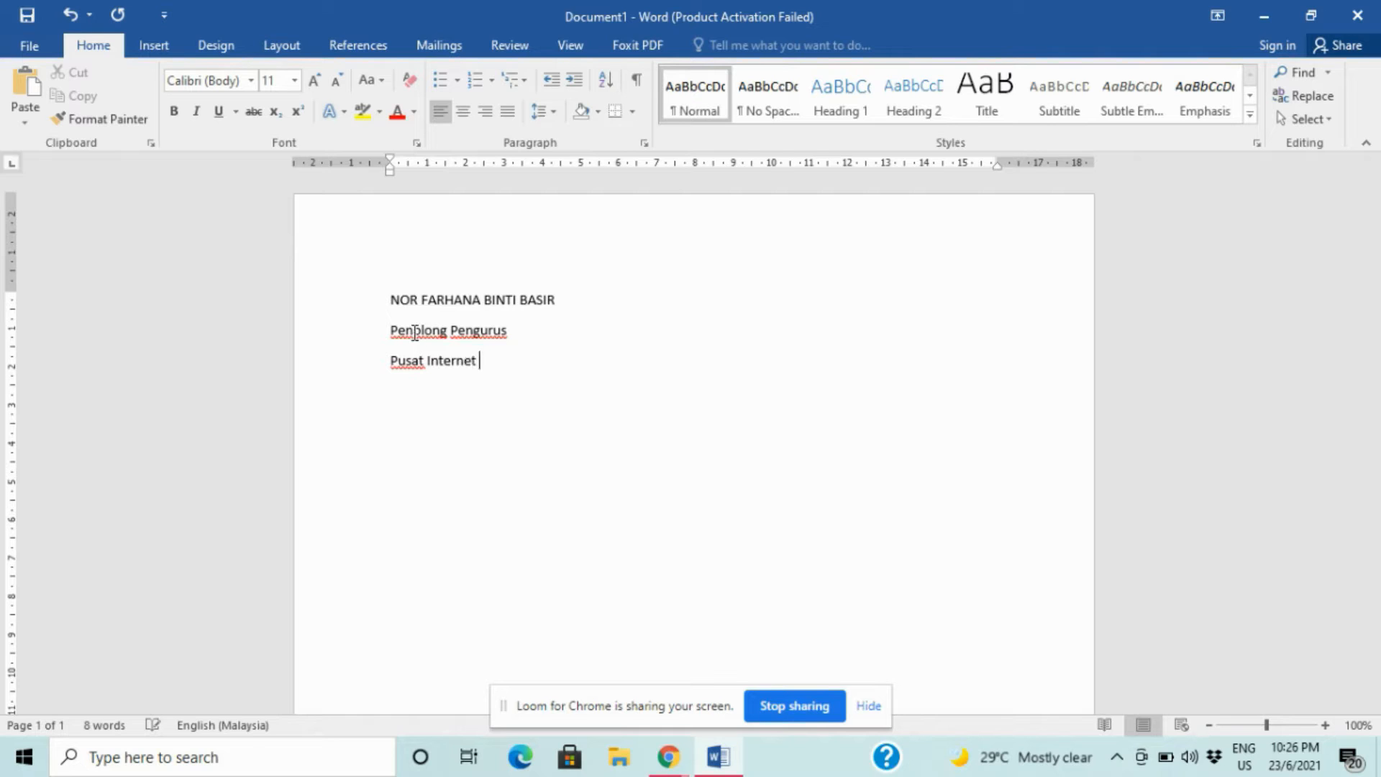
{"action": "type", "text": "Komuniti PPR M"}
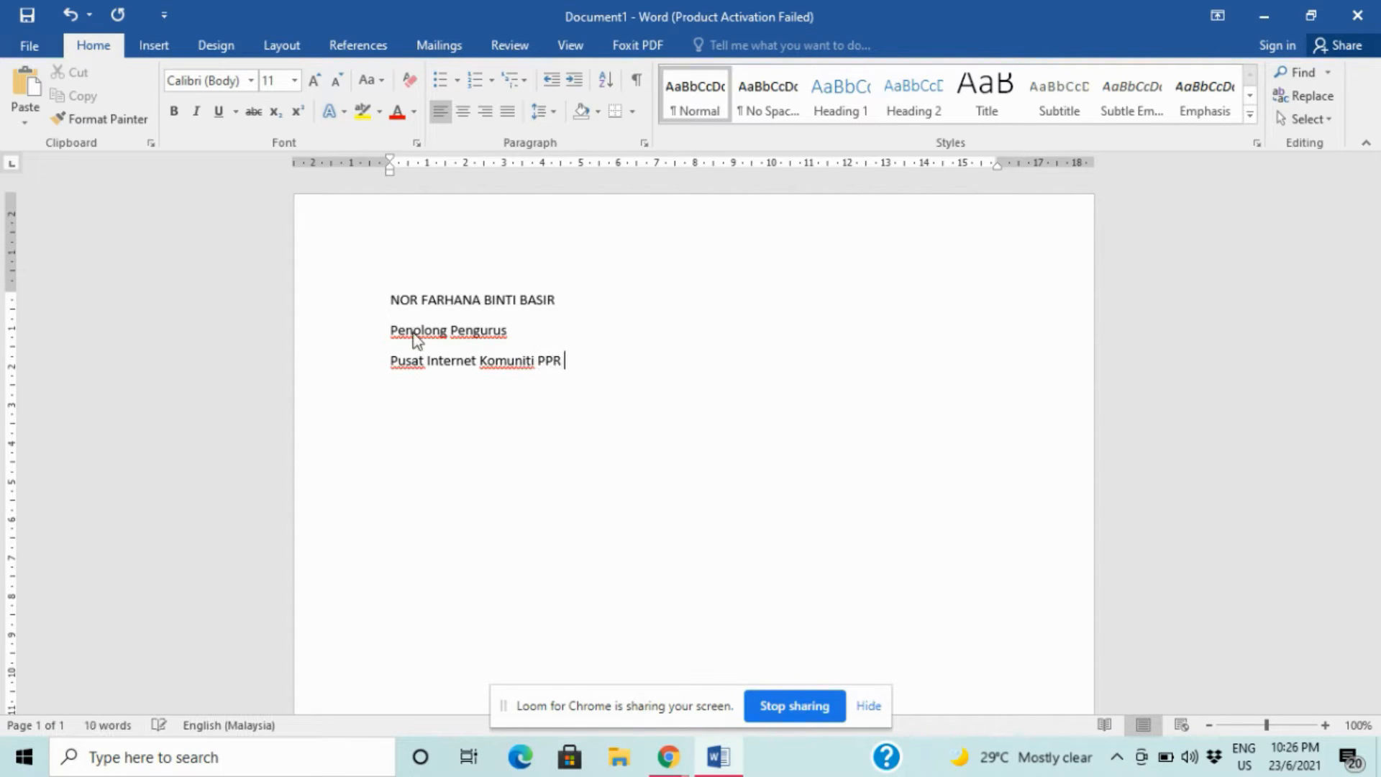
{"action": "type", "text": "ergorng"}
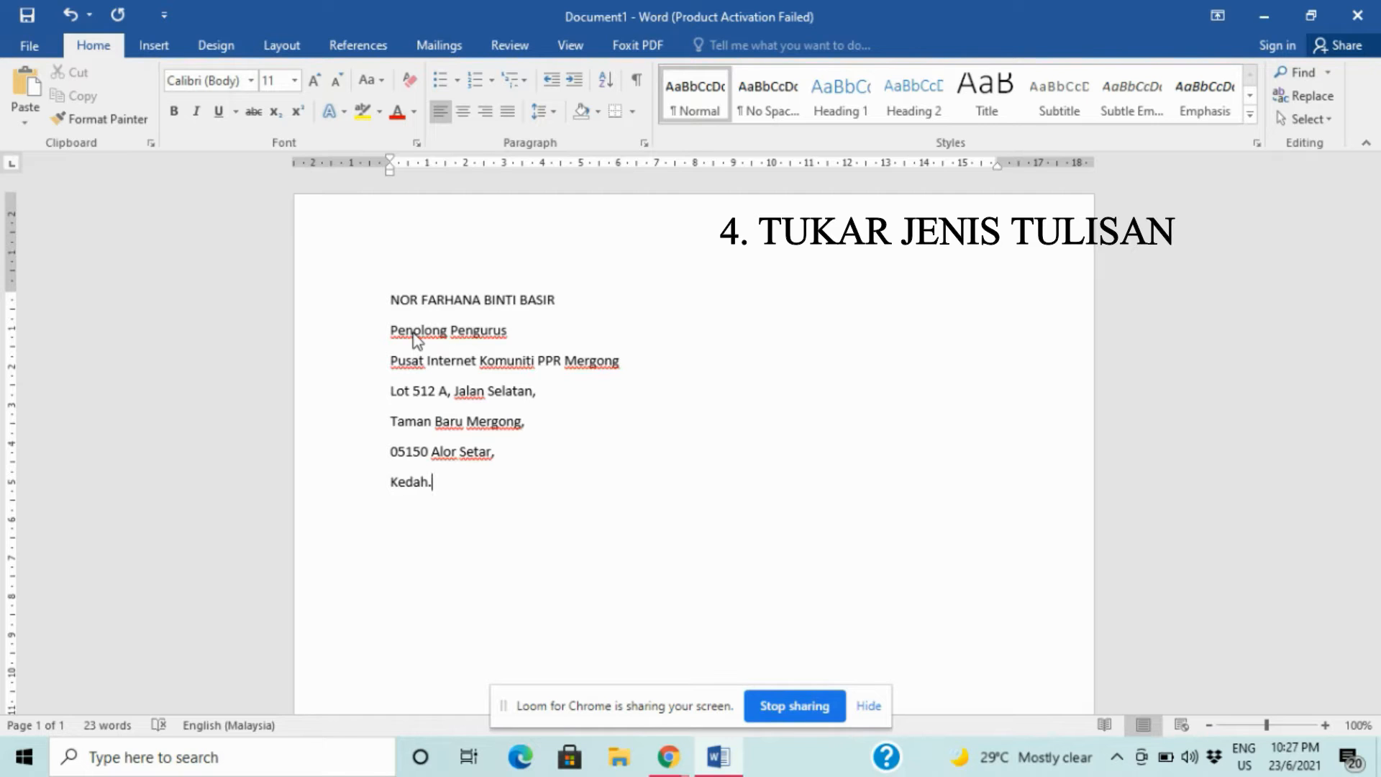
- Format all letterhead lines as Arial Narrow, 12 pt, in Dark Blue
{"action": "left_click_drag", "start_coordinate": [389, 299], "coordinate": [496, 484]}
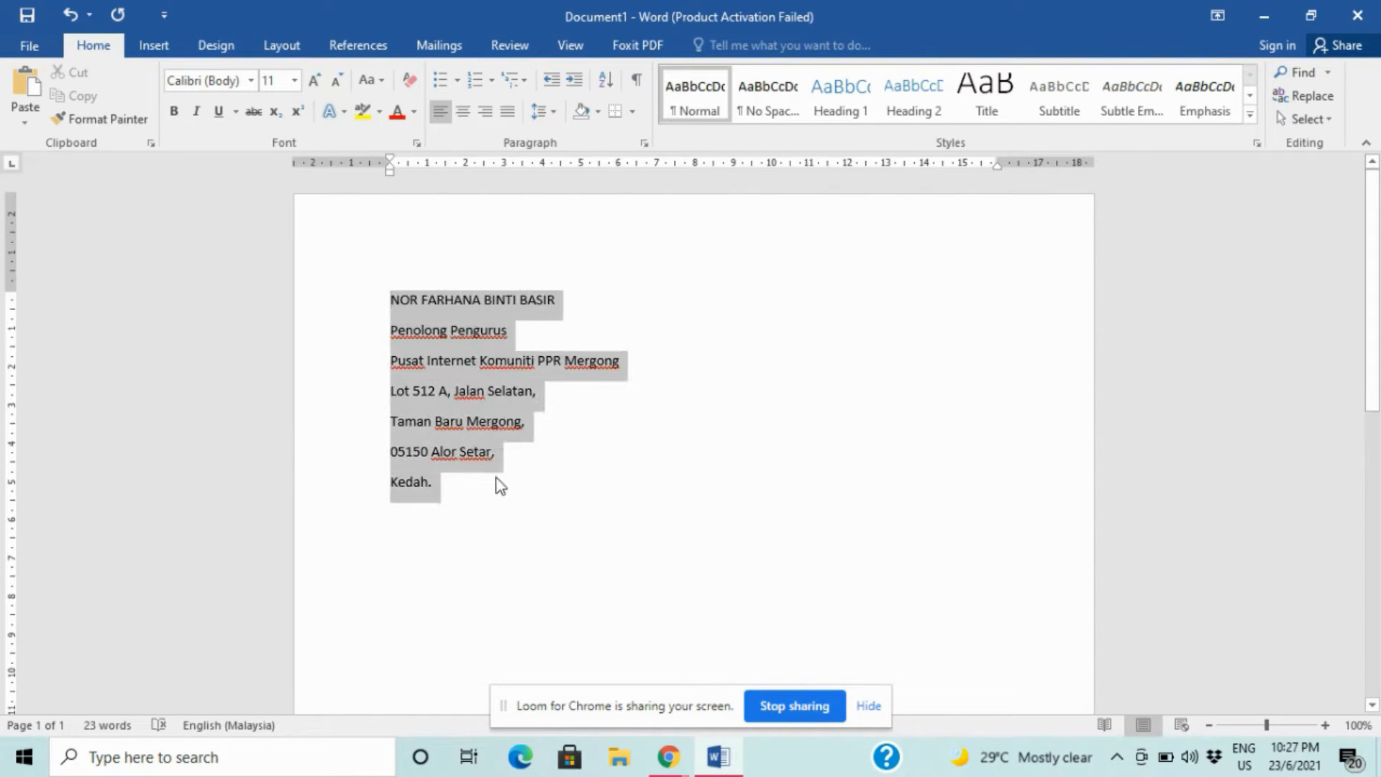
{"action": "left_click", "coordinate": [252, 81]}
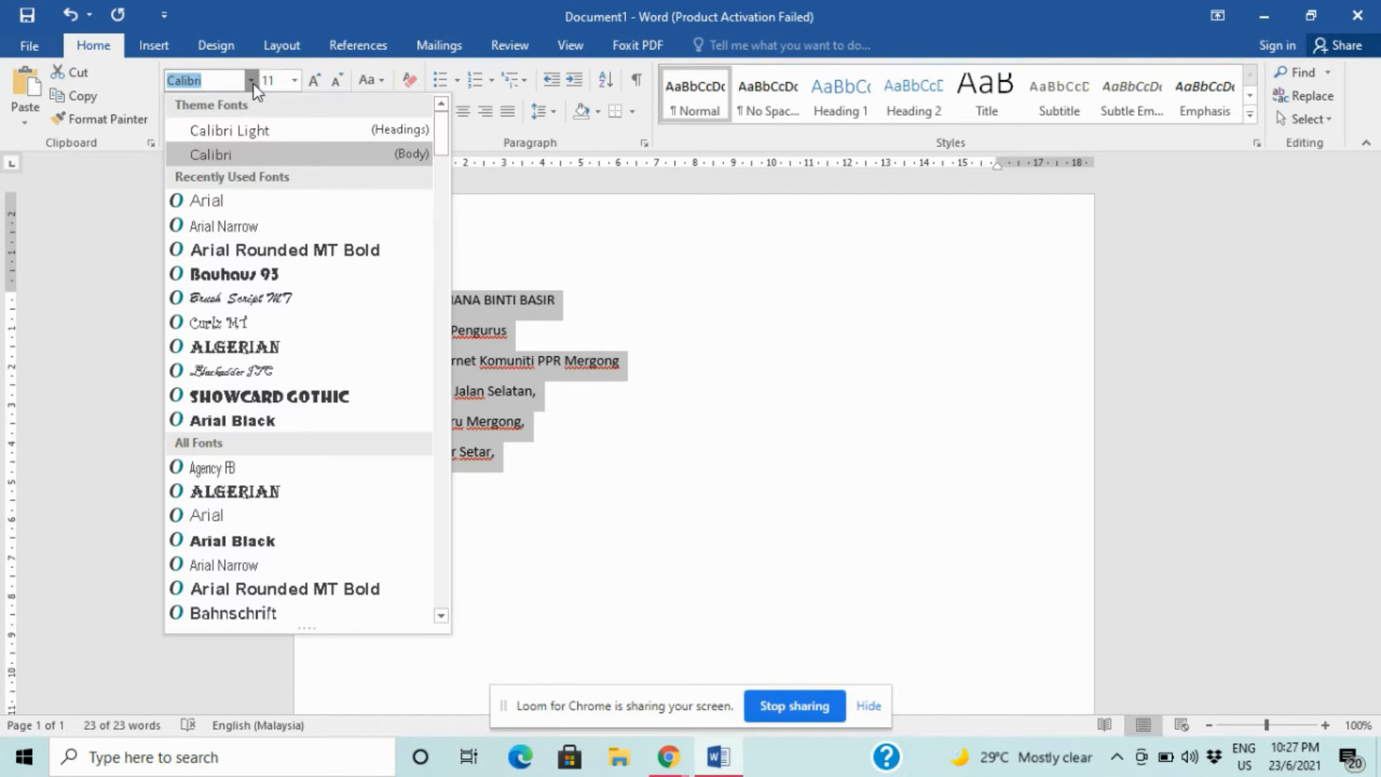
{"action": "left_click", "coordinate": [264, 227]}
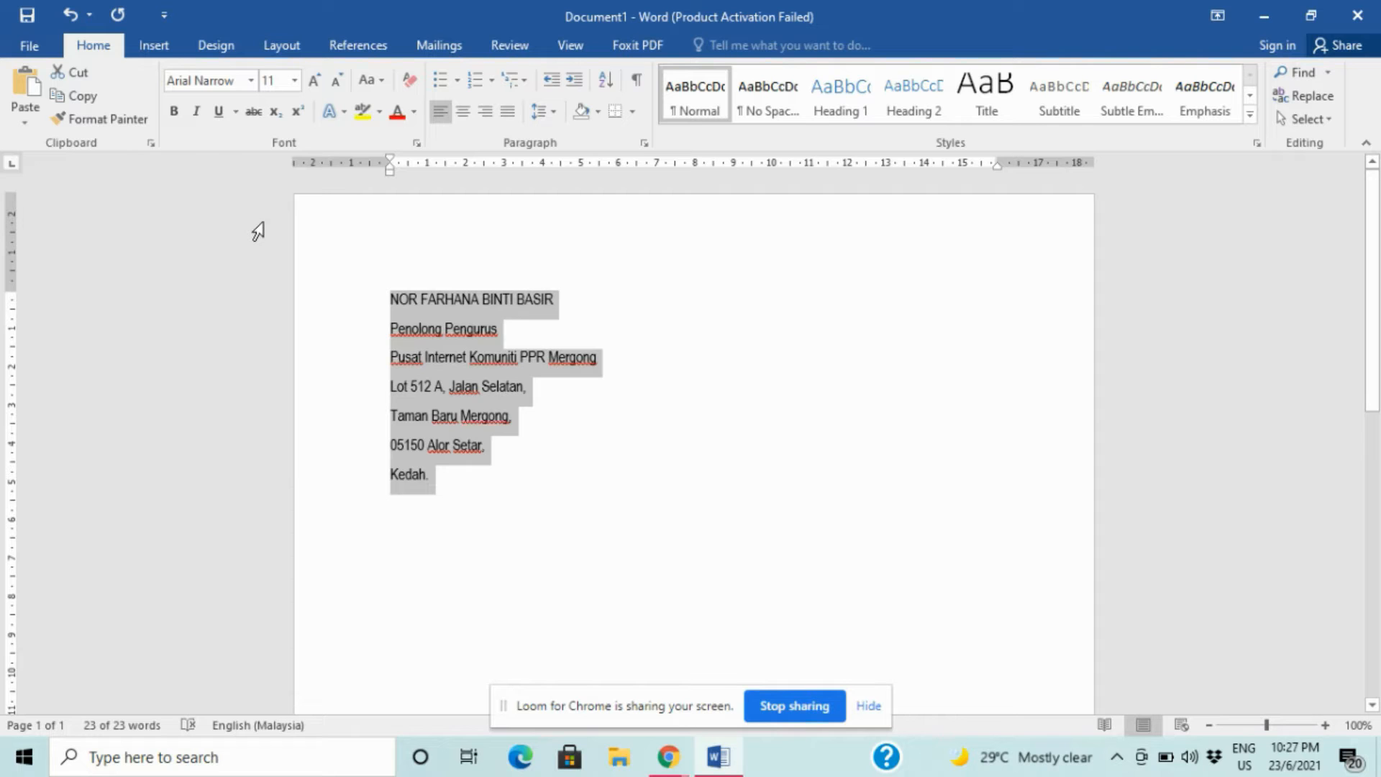
{"action": "left_click", "coordinate": [296, 80]}
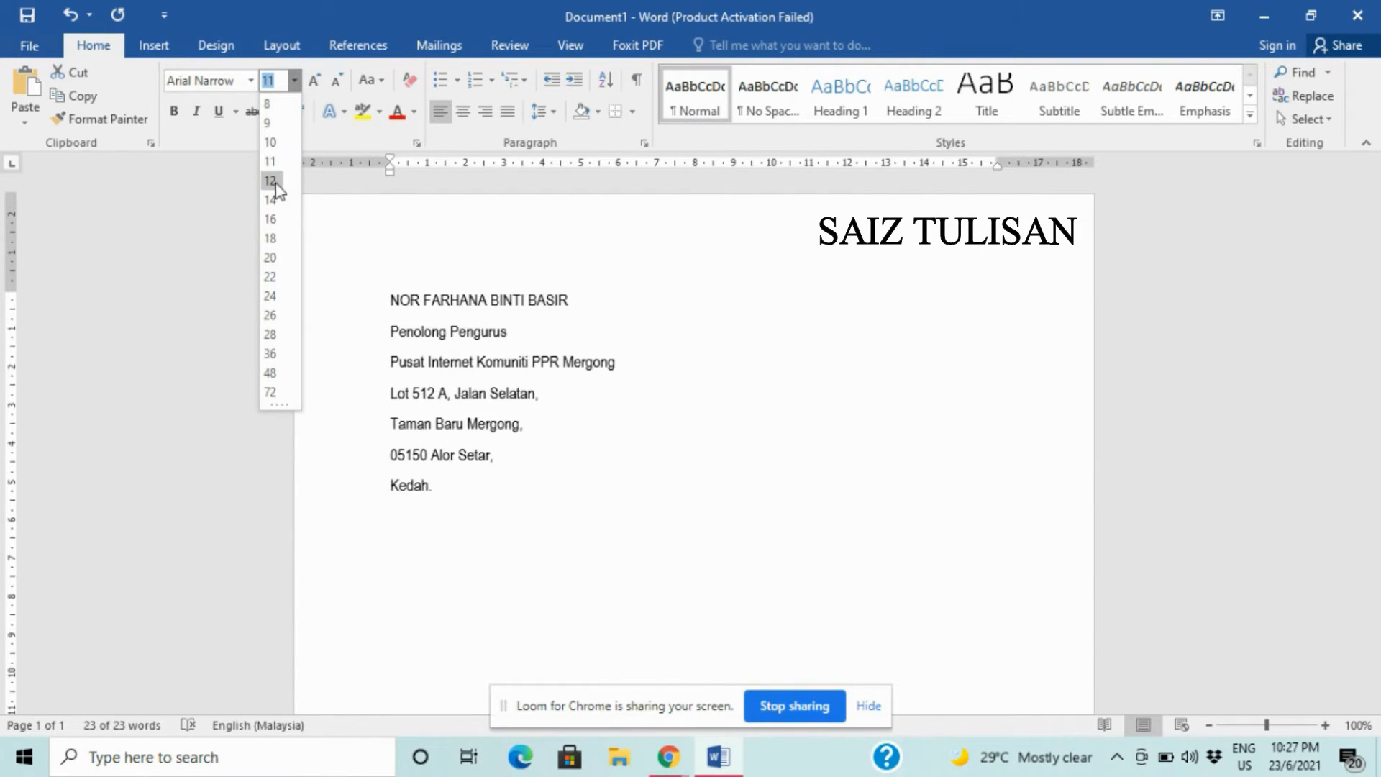
{"action": "left_click", "coordinate": [272, 181]}
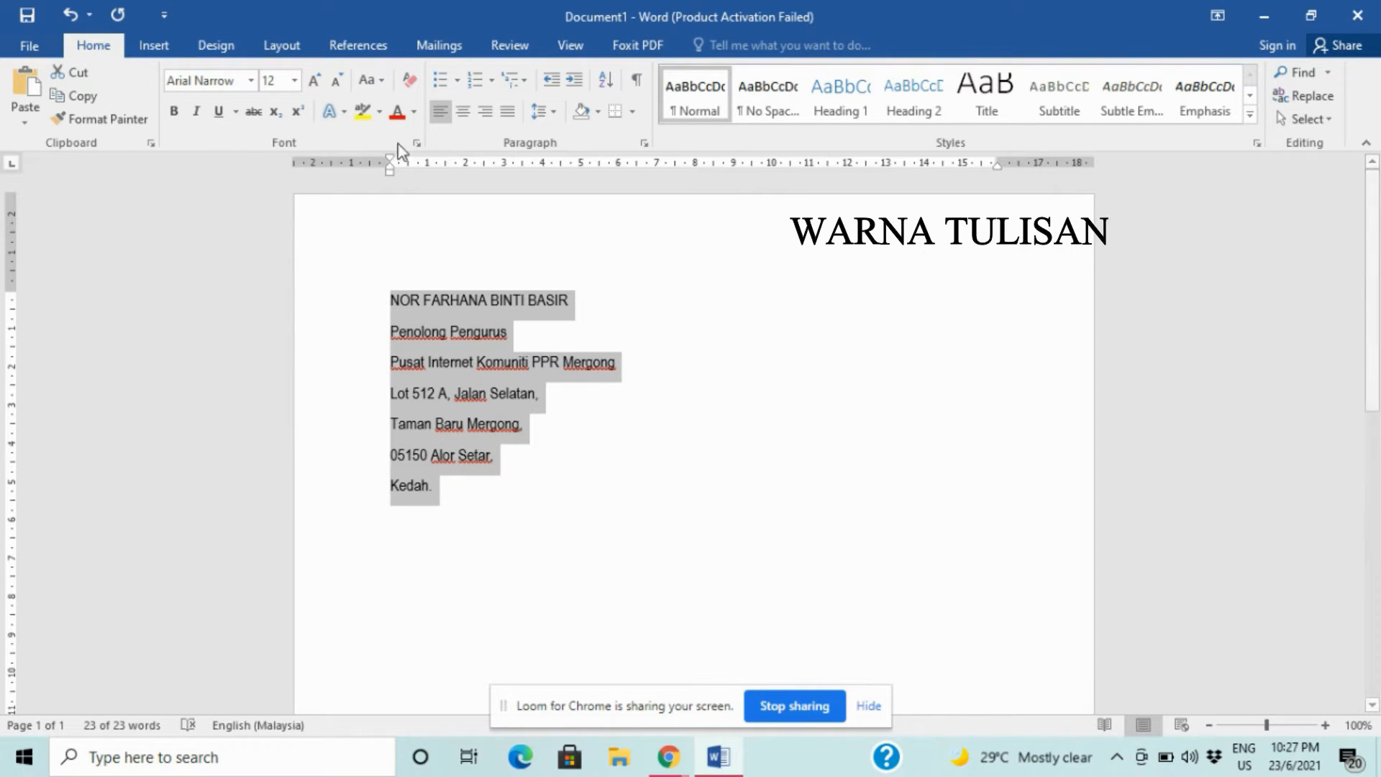
{"action": "left_click", "coordinate": [414, 113]}
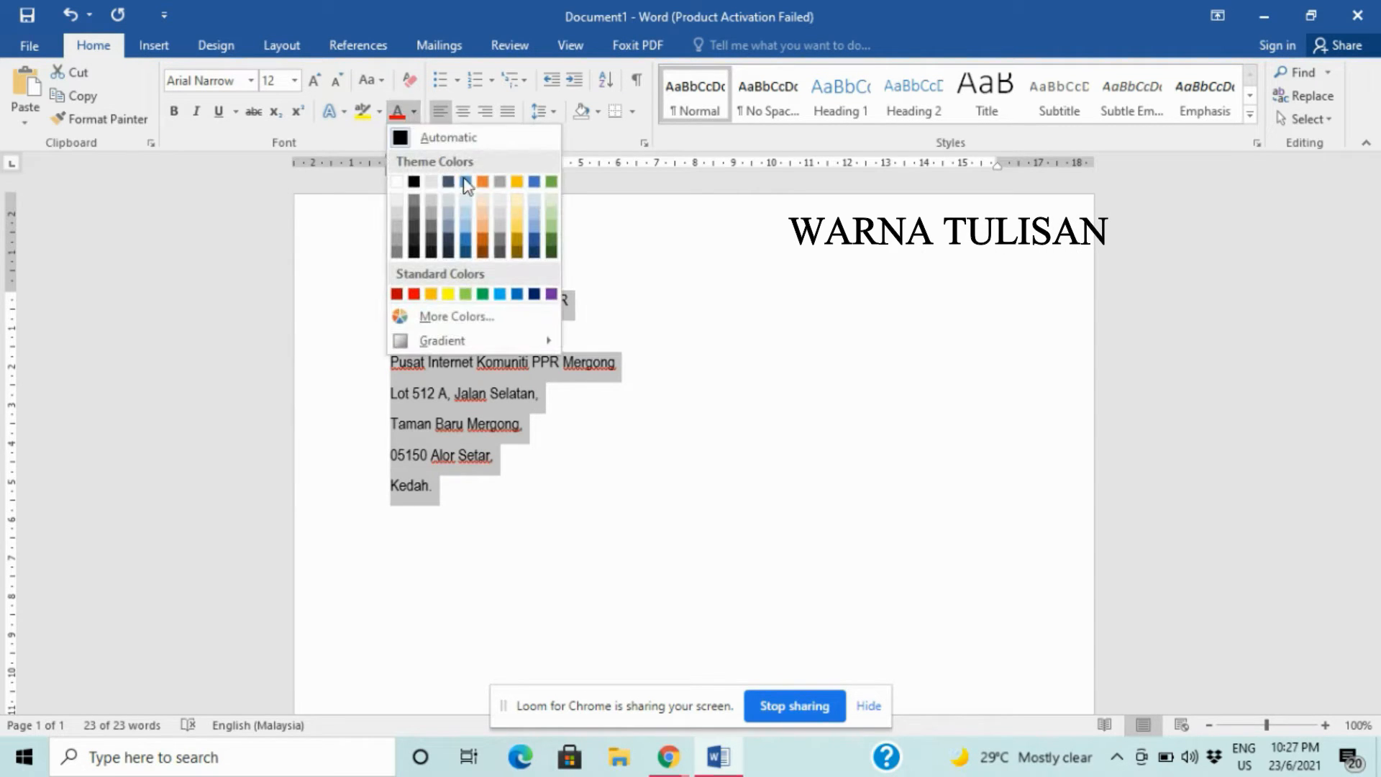
{"action": "left_click", "coordinate": [534, 294]}
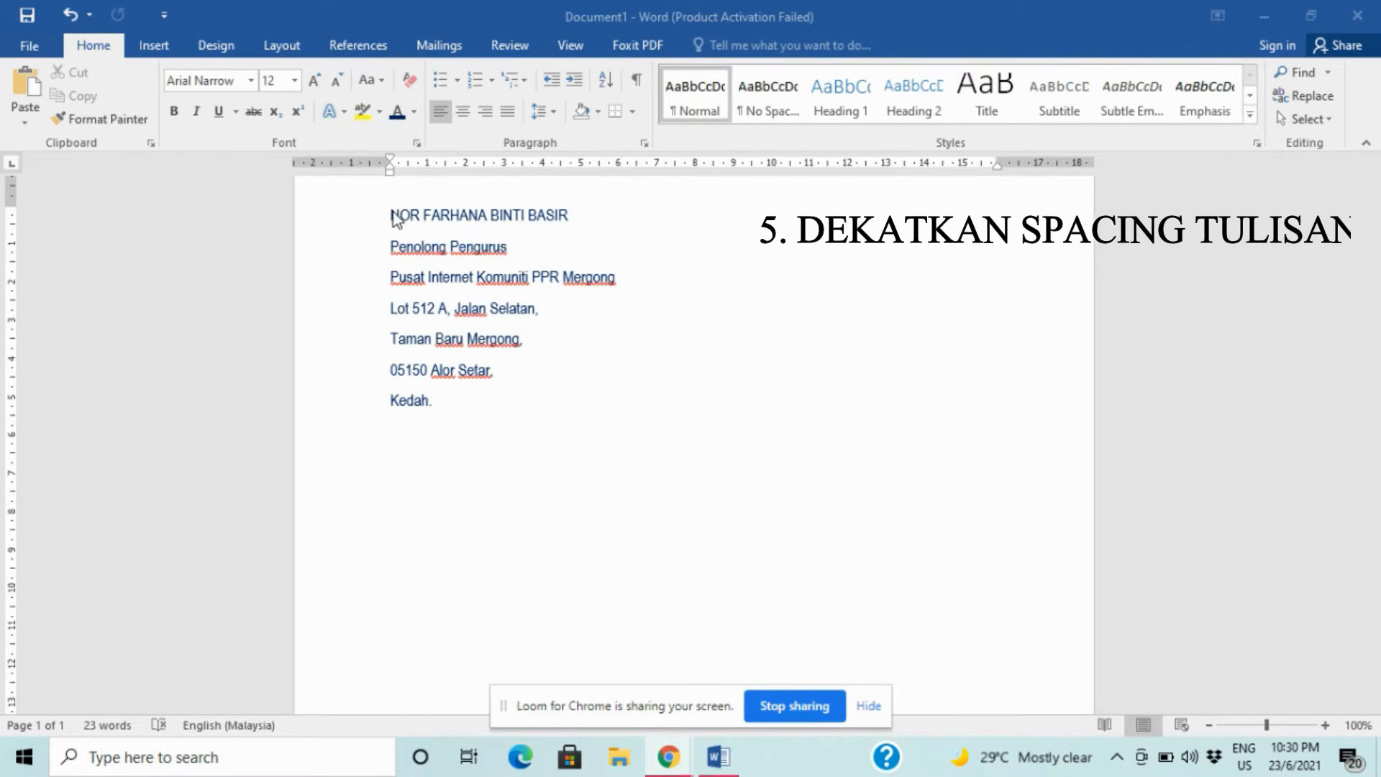
- Remove the space after each letterhead paragraph
{"action": "left_click_drag", "start_coordinate": [389, 215], "coordinate": [484, 393]}
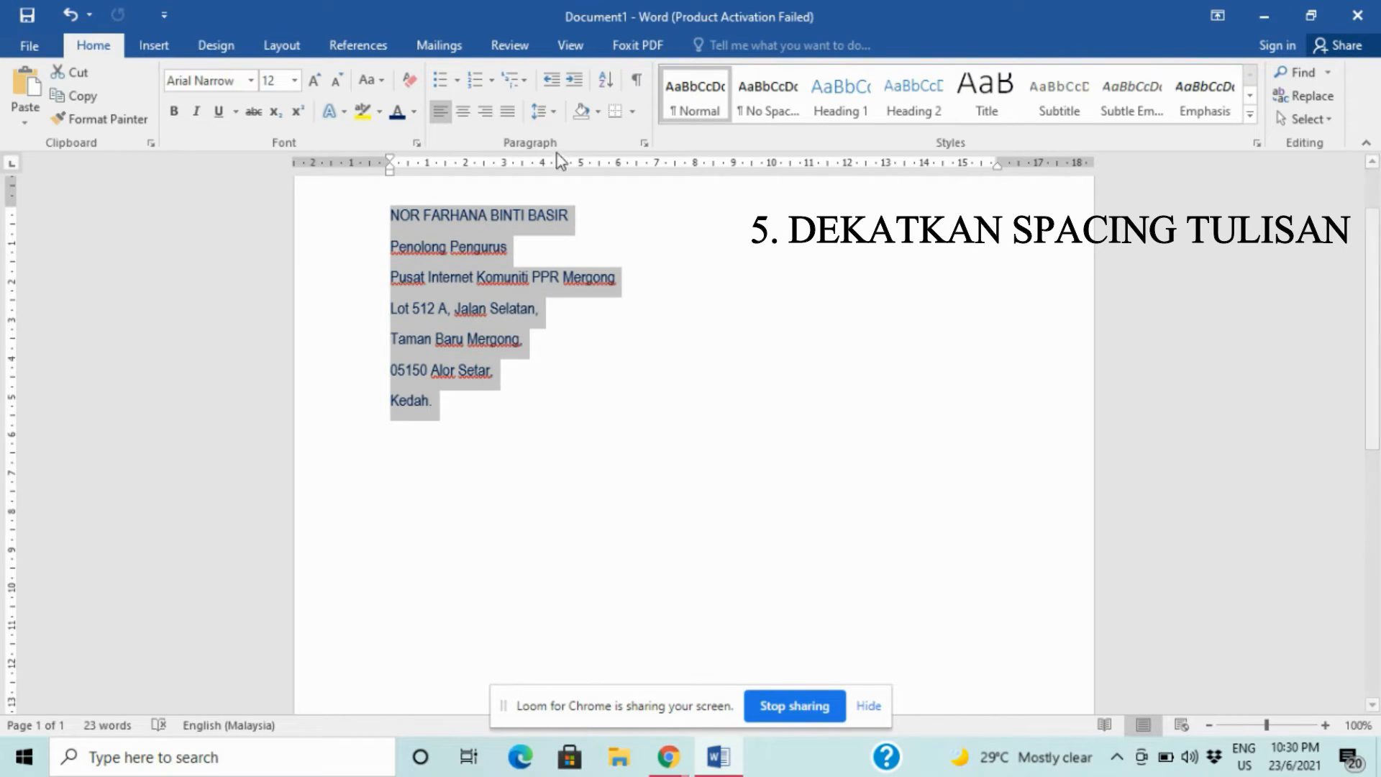
{"action": "left_click", "coordinate": [548, 116]}
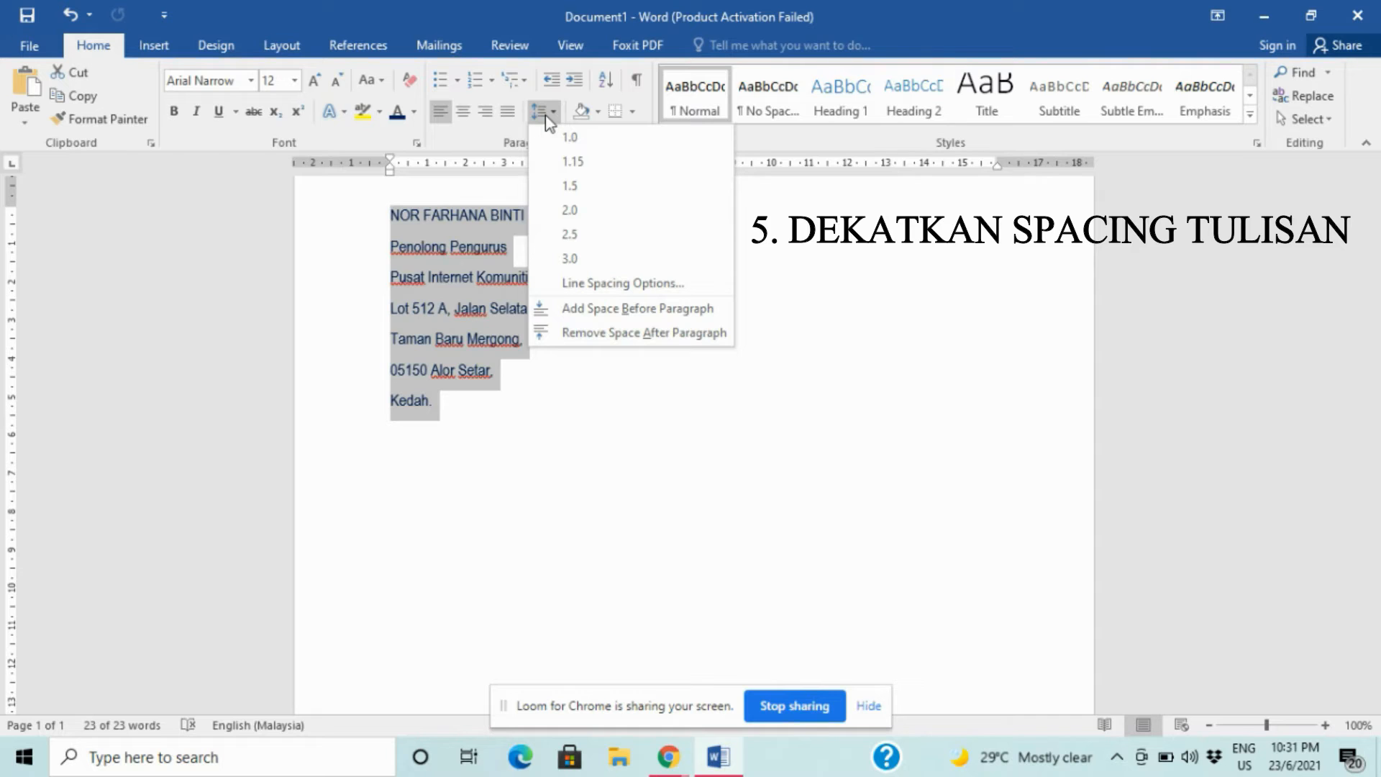
{"action": "left_click", "coordinate": [597, 333]}
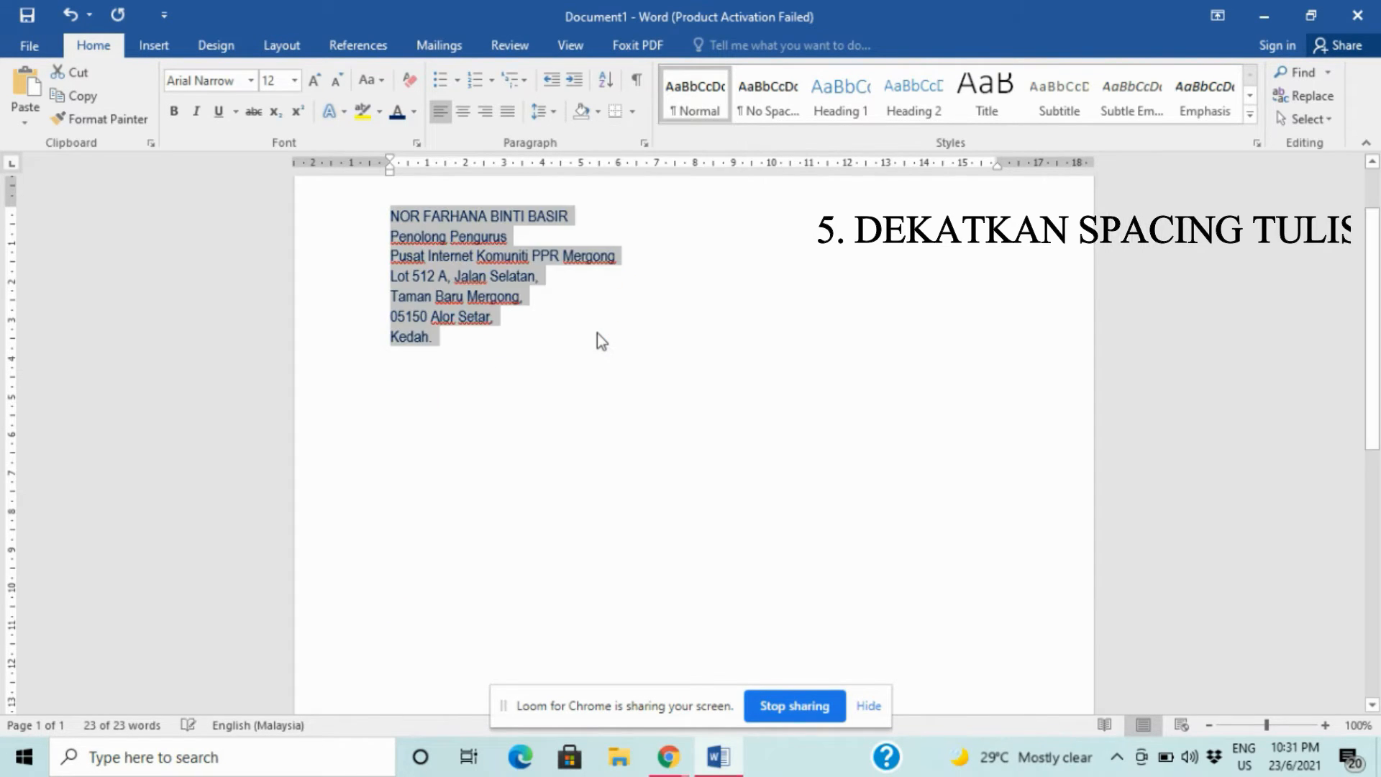
- Centre all the letterhead lines on the page
{"action": "left_click", "coordinate": [459, 340]}
{"action": "left_click_drag", "start_coordinate": [389, 215], "coordinate": [474, 338]}
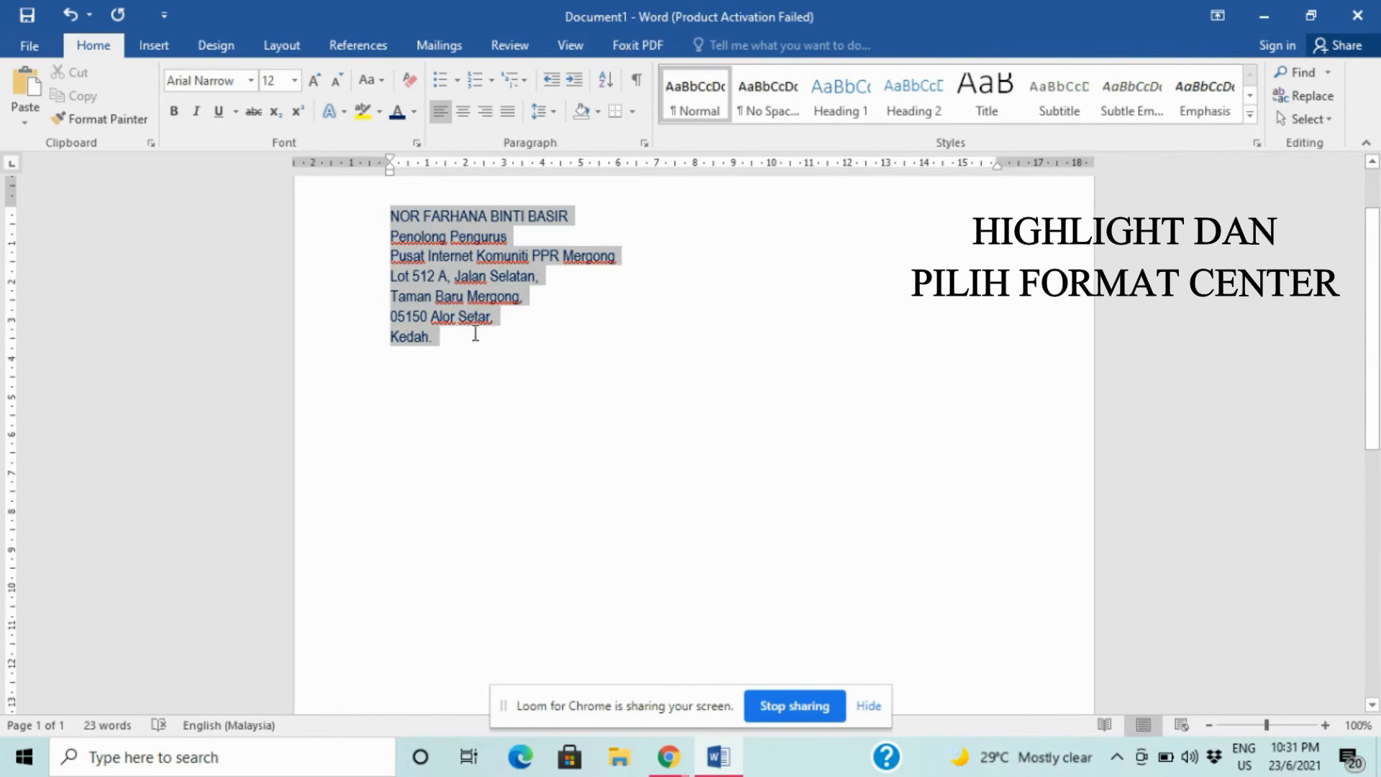
{"action": "left_click", "coordinate": [463, 116]}
{"action": "left_click", "coordinate": [701, 372]}
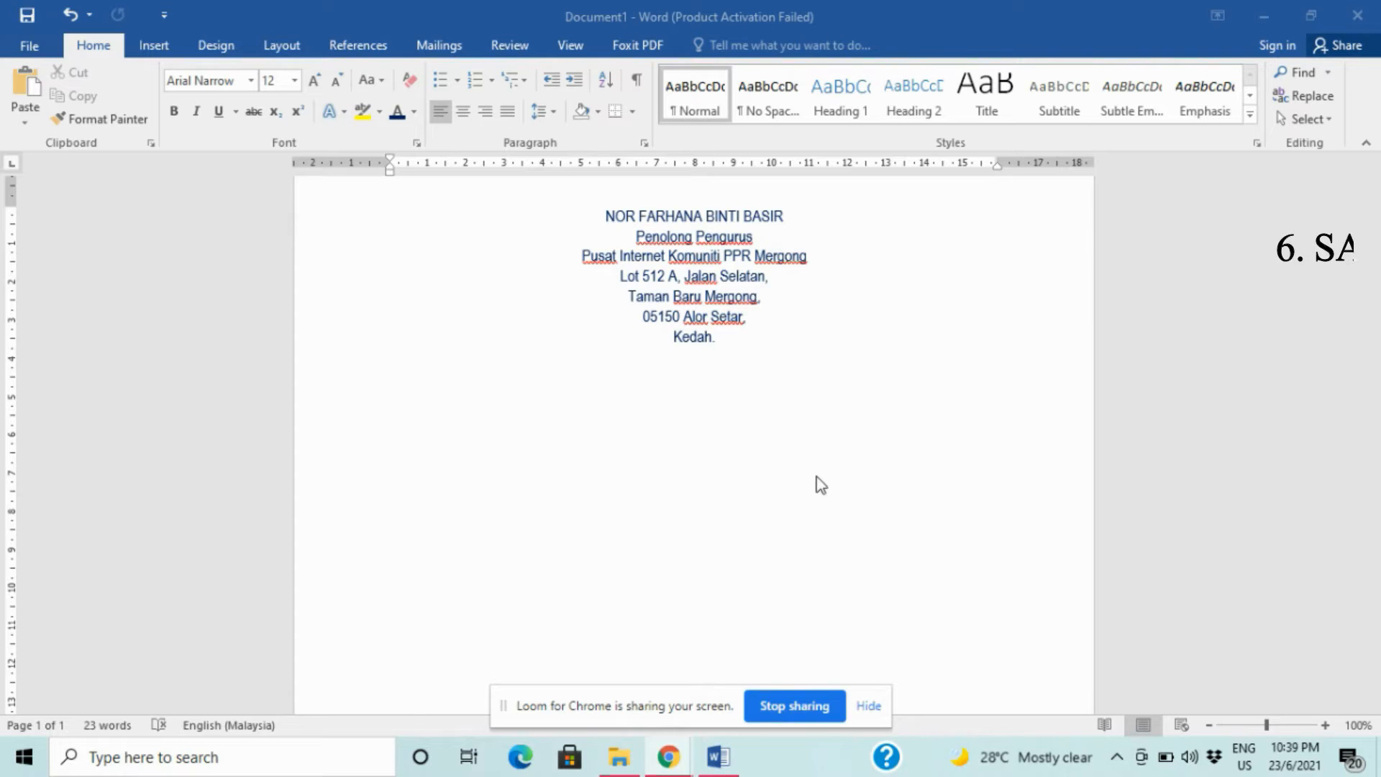
- Save the document to the Desktop as PDF named 'COP NAMA DIGITAL'
{"action": "left_click", "coordinate": [29, 45]}
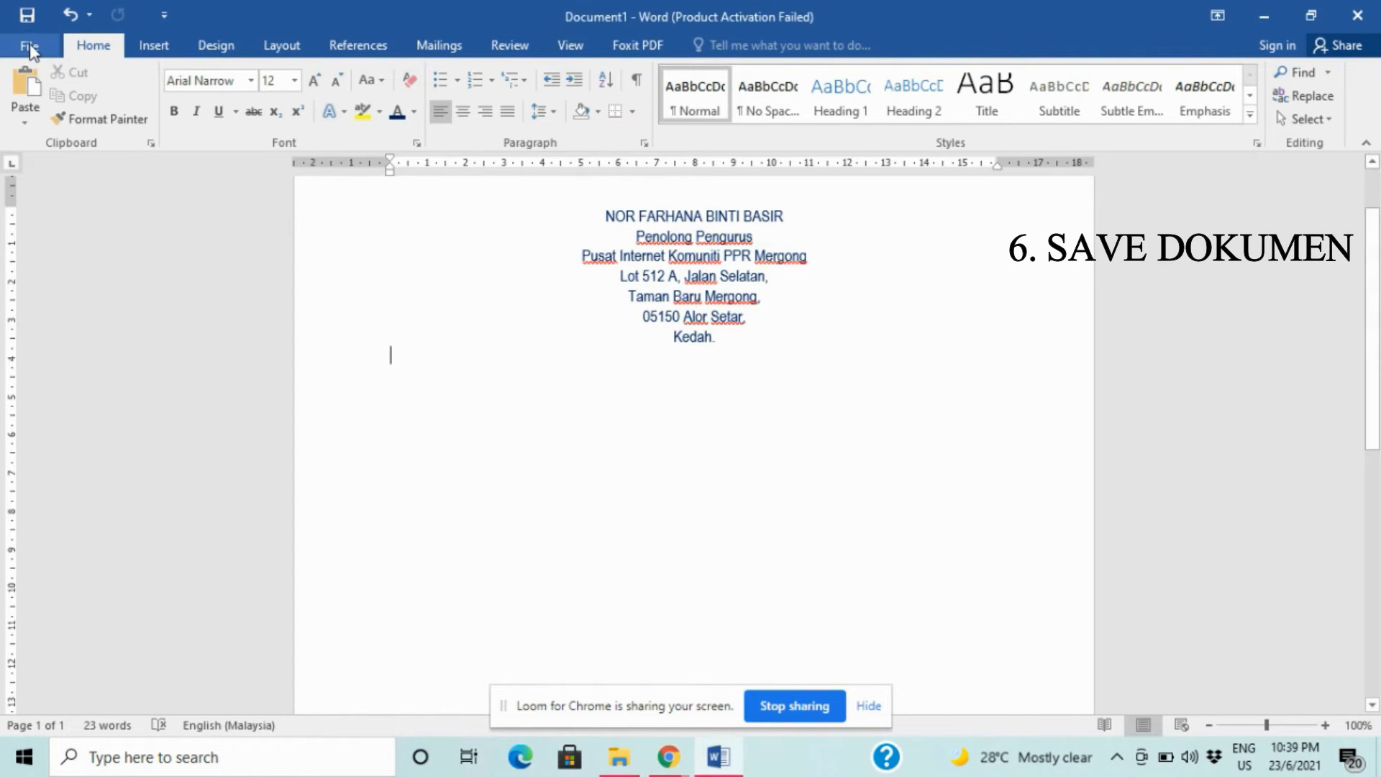
{"action": "left_click", "coordinate": [30, 47]}
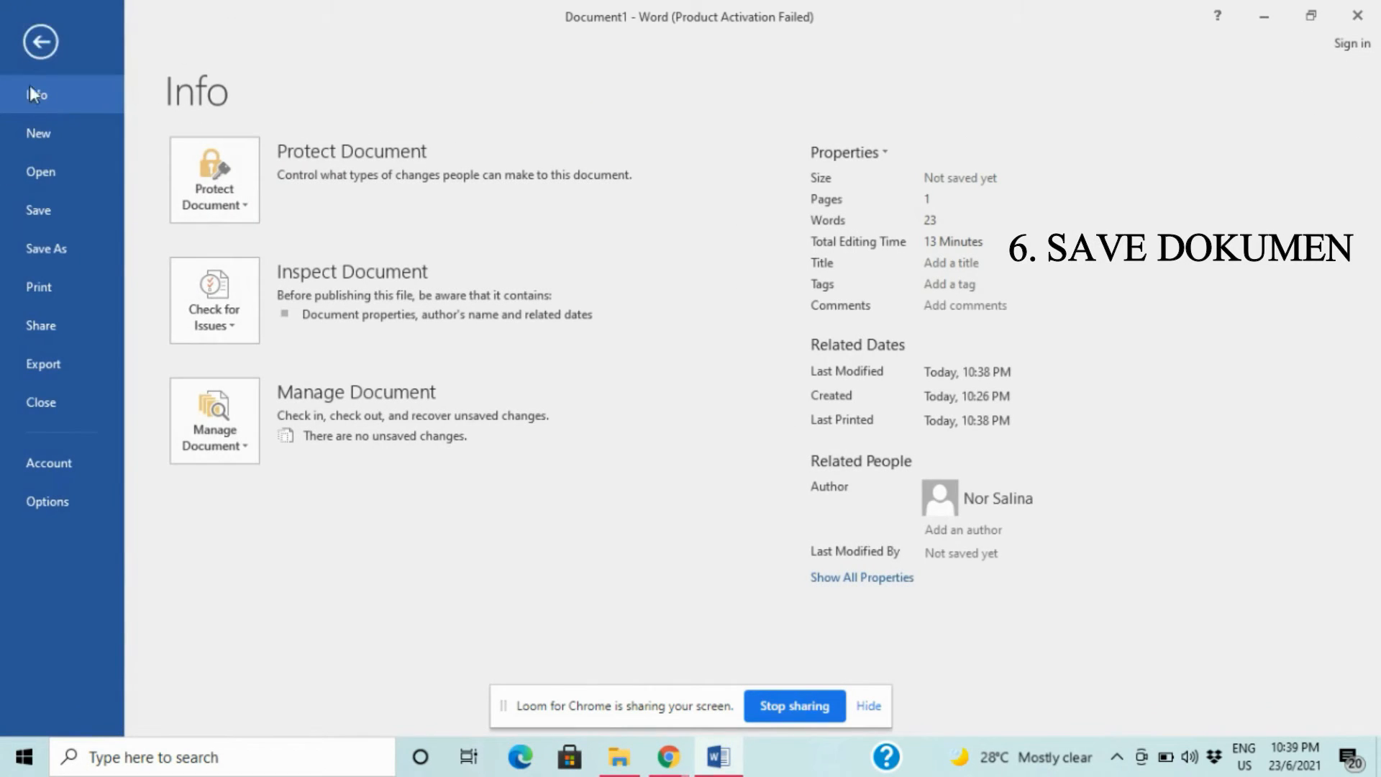
{"action": "left_click", "coordinate": [45, 251]}
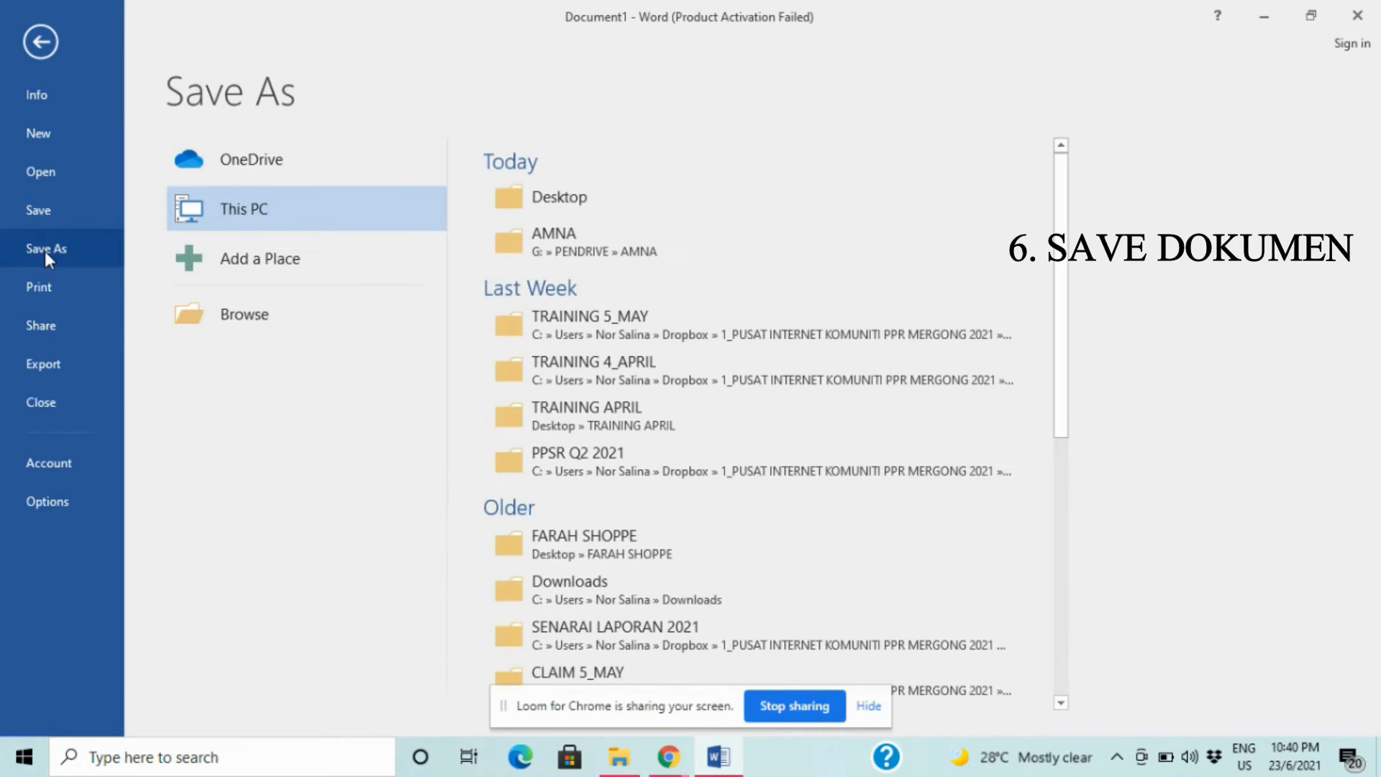
{"action": "left_click", "coordinate": [637, 195]}
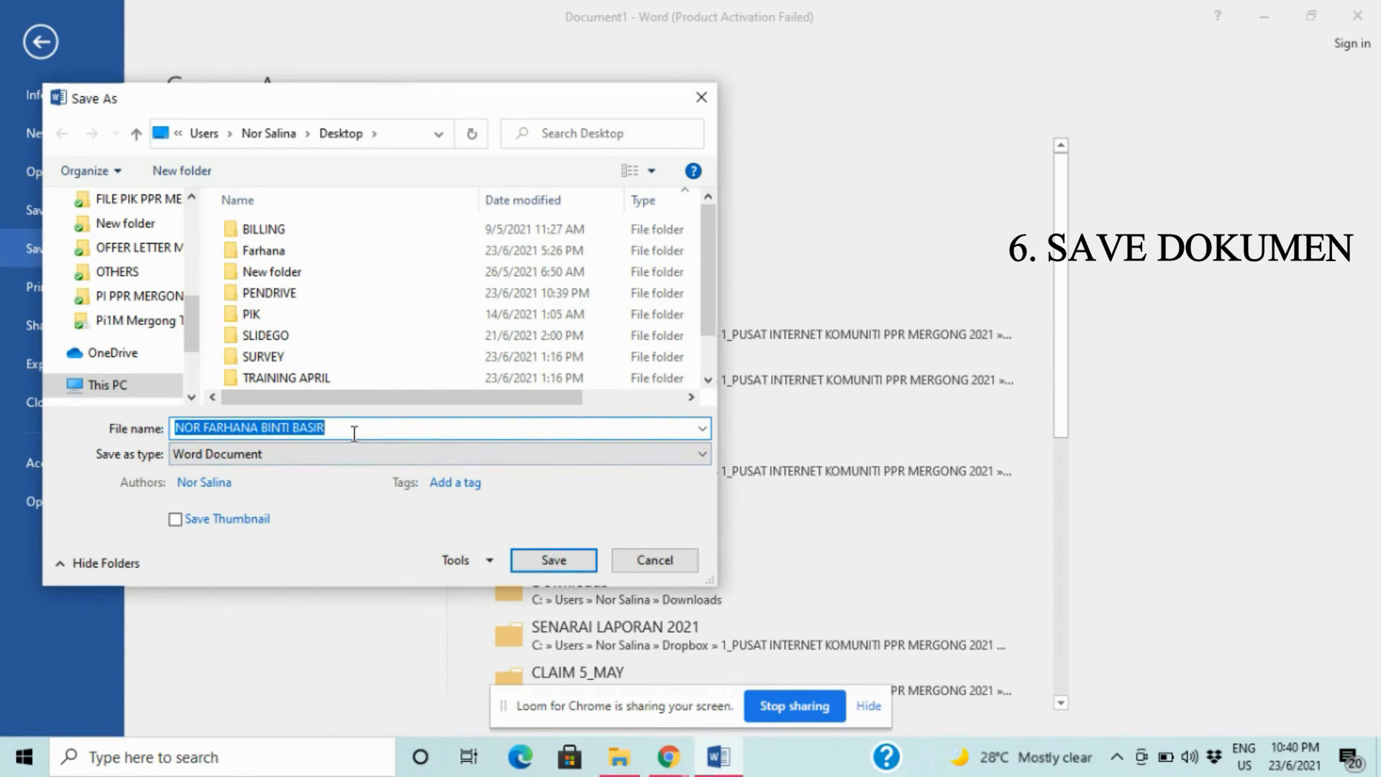
{"action": "key", "text": "BackSpace"}
{"action": "type", "text": "C"}
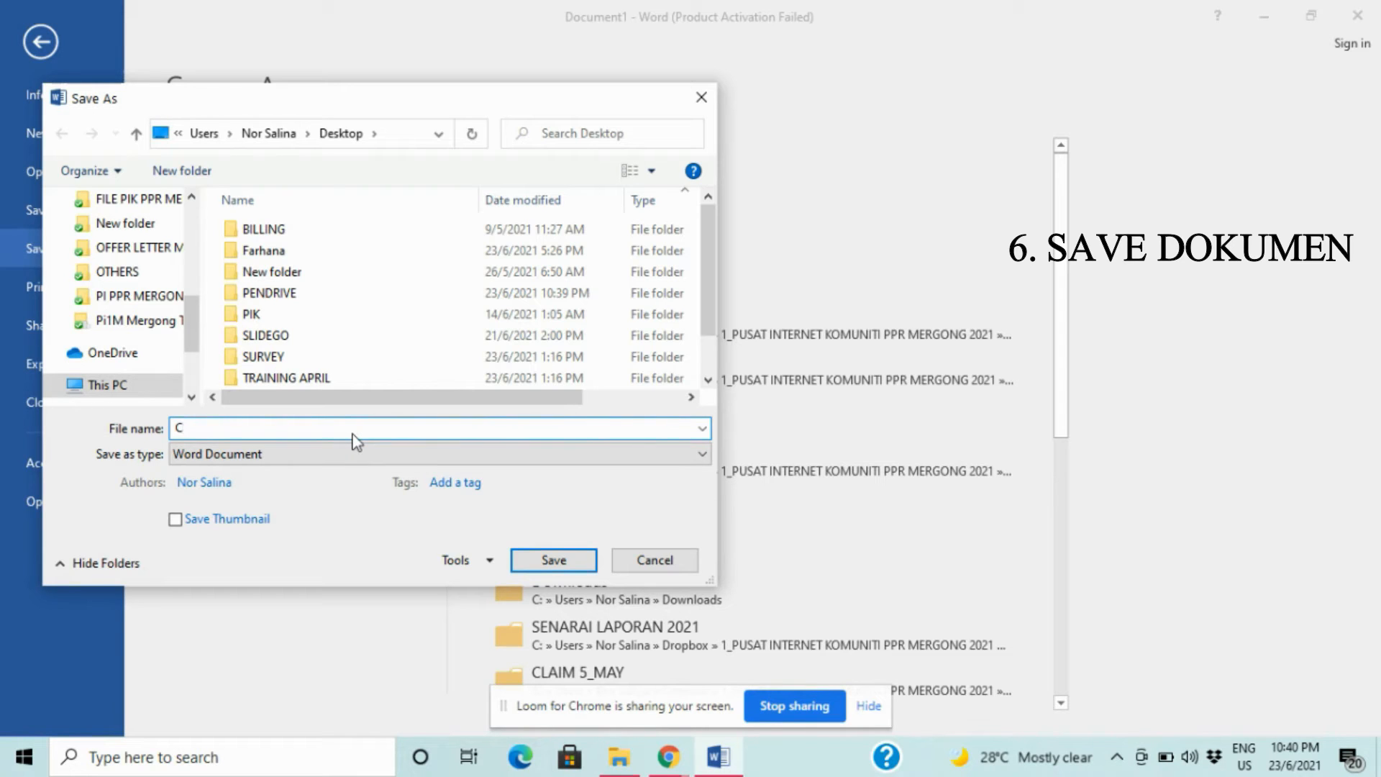
{"action": "type", "text": "OP NA"}
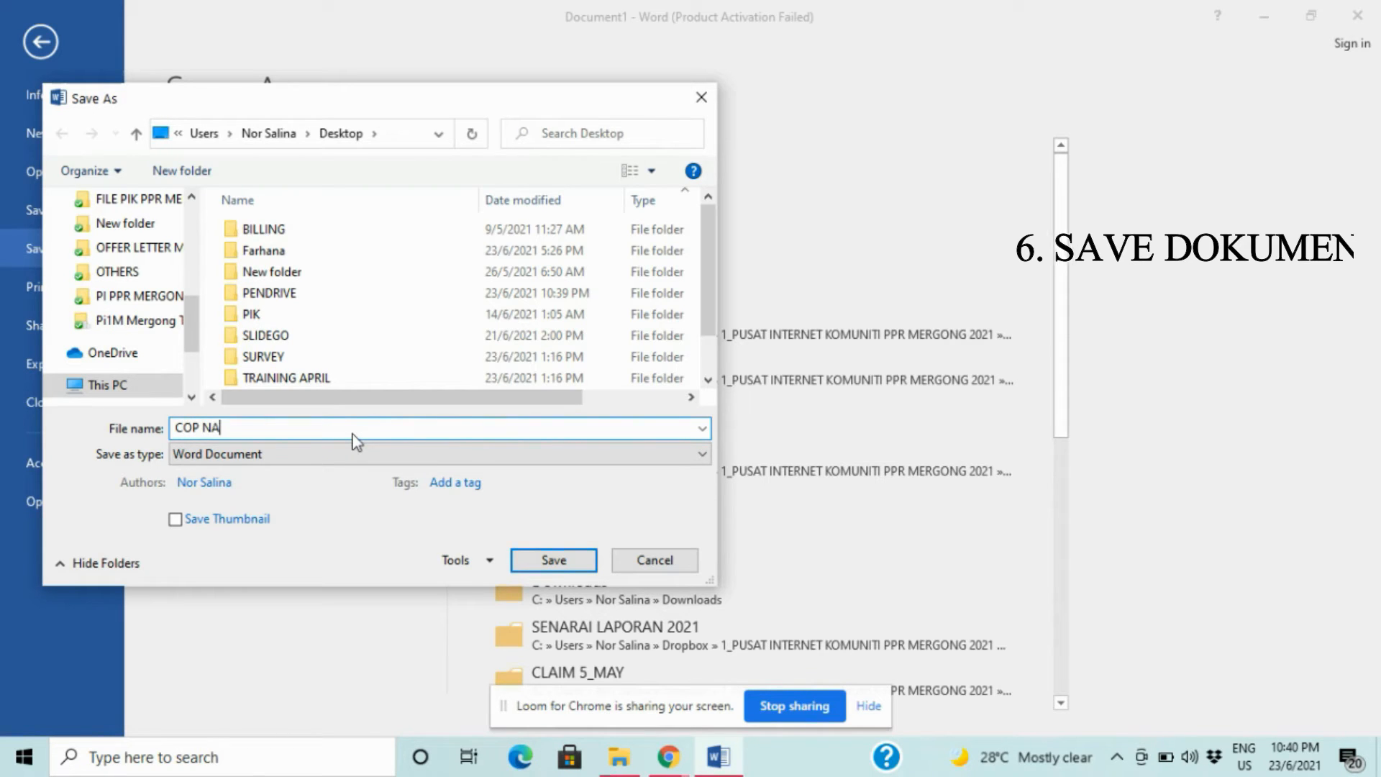
{"action": "type", "text": "MA D"}
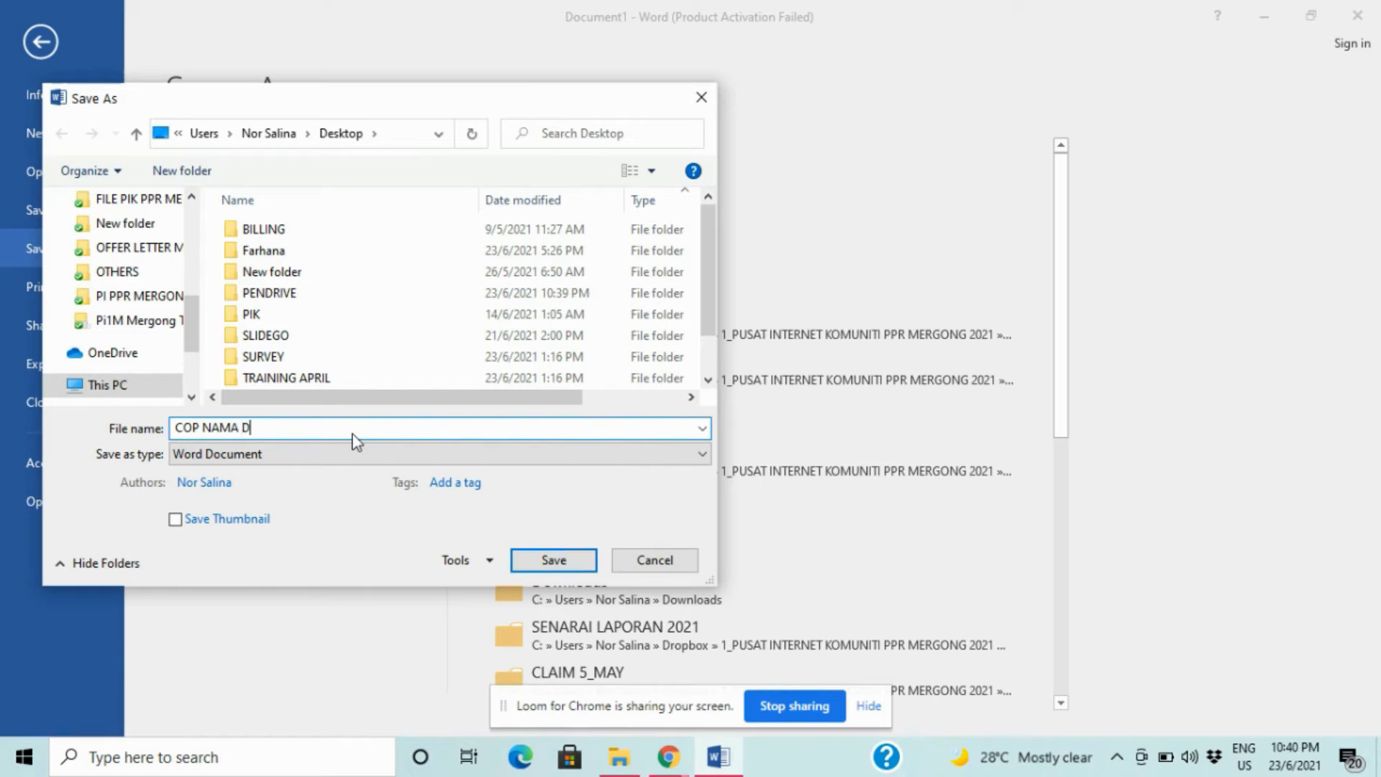
{"action": "type", "text": "IGITAL"}
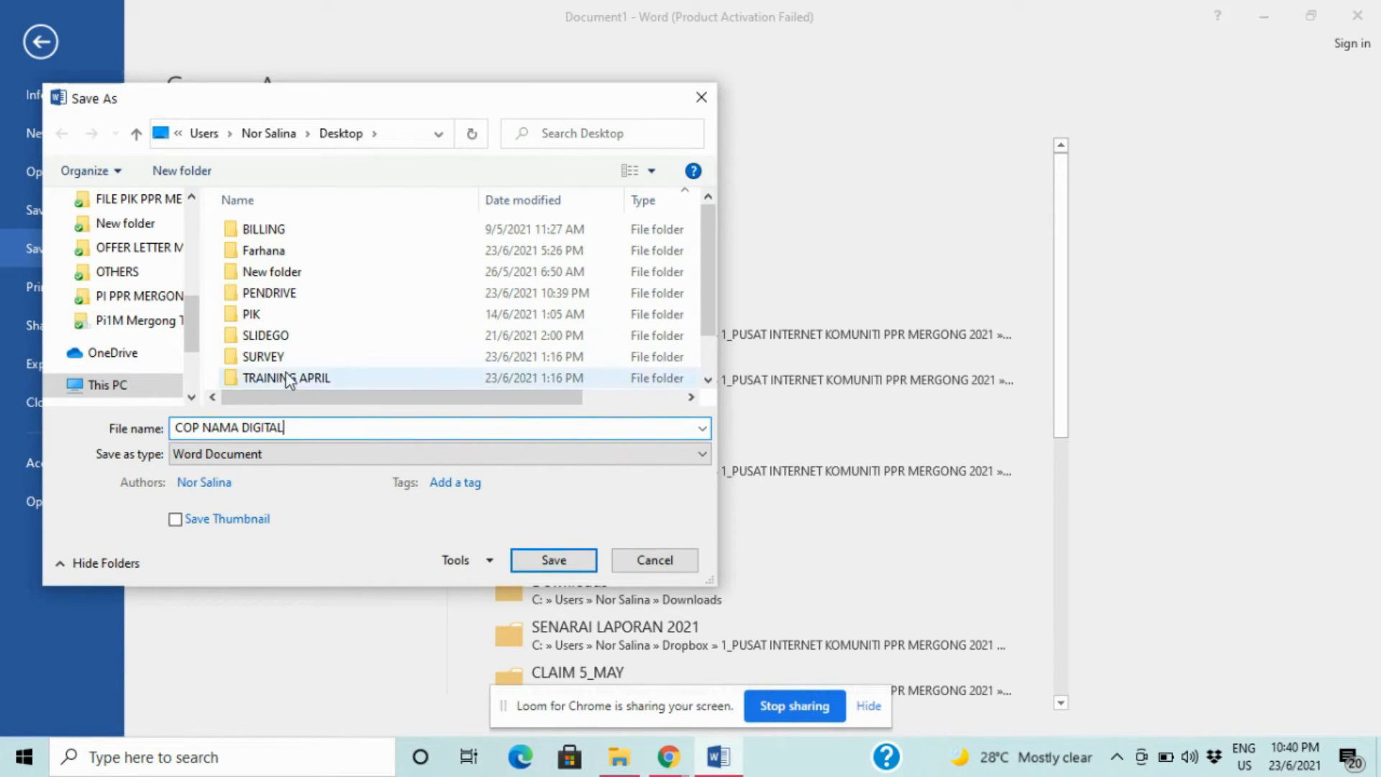
{"action": "left_click", "coordinate": [246, 455]}
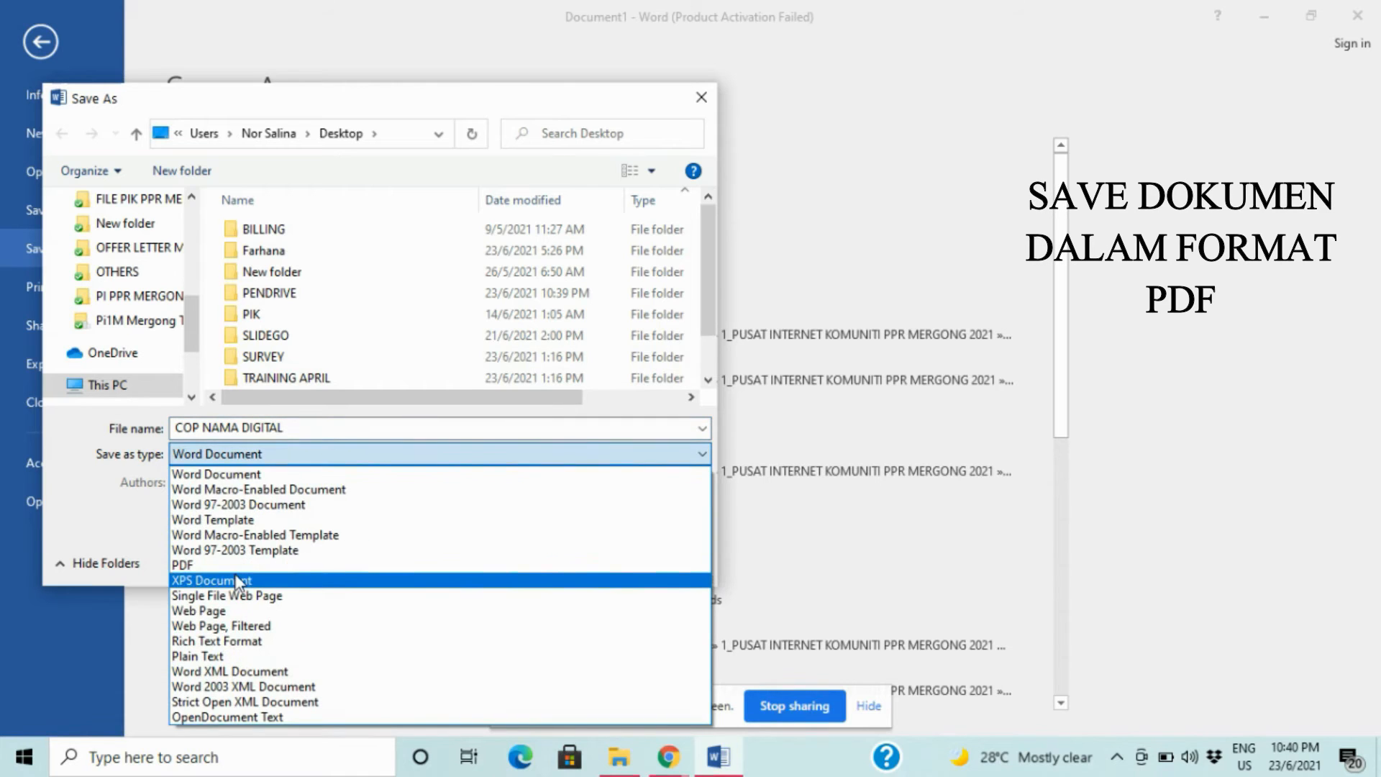
{"action": "left_click", "coordinate": [259, 565]}
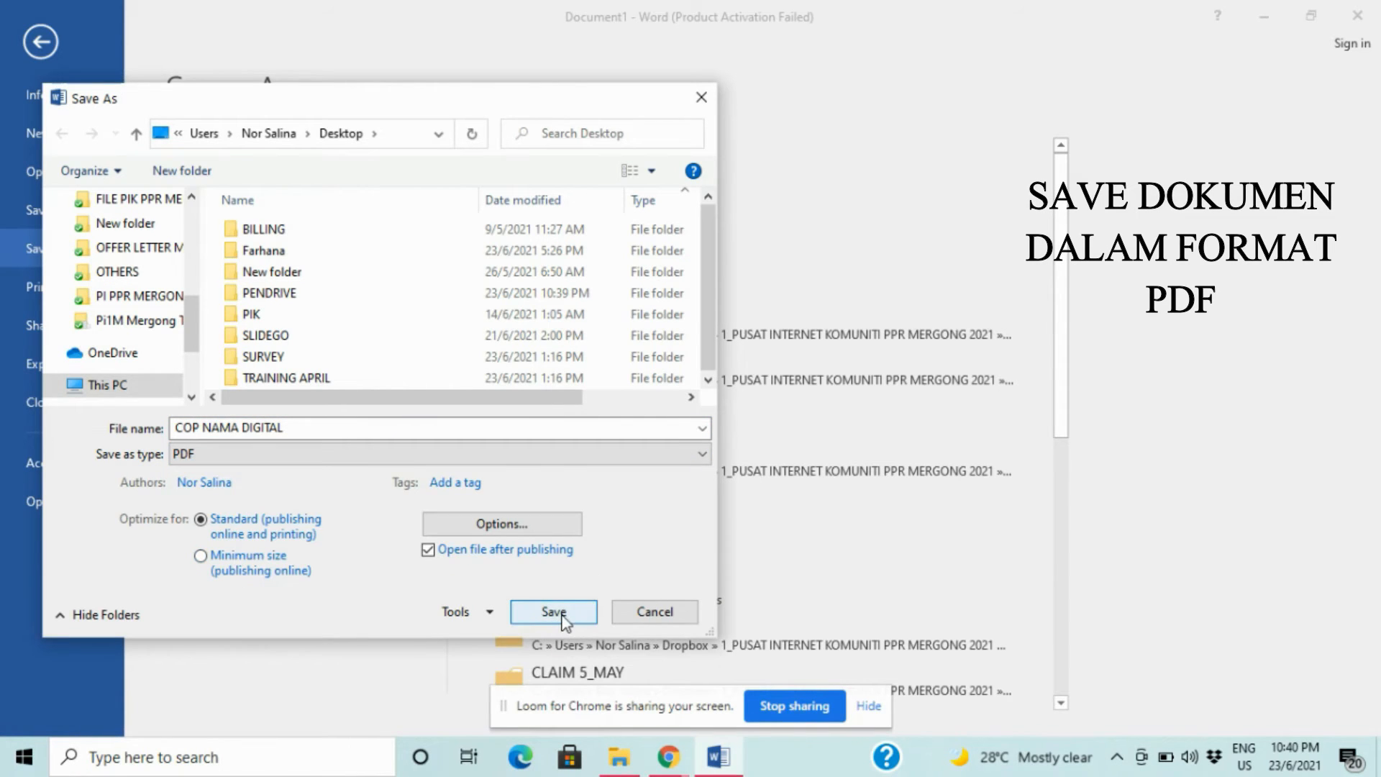
{"action": "left_click", "coordinate": [563, 615]}
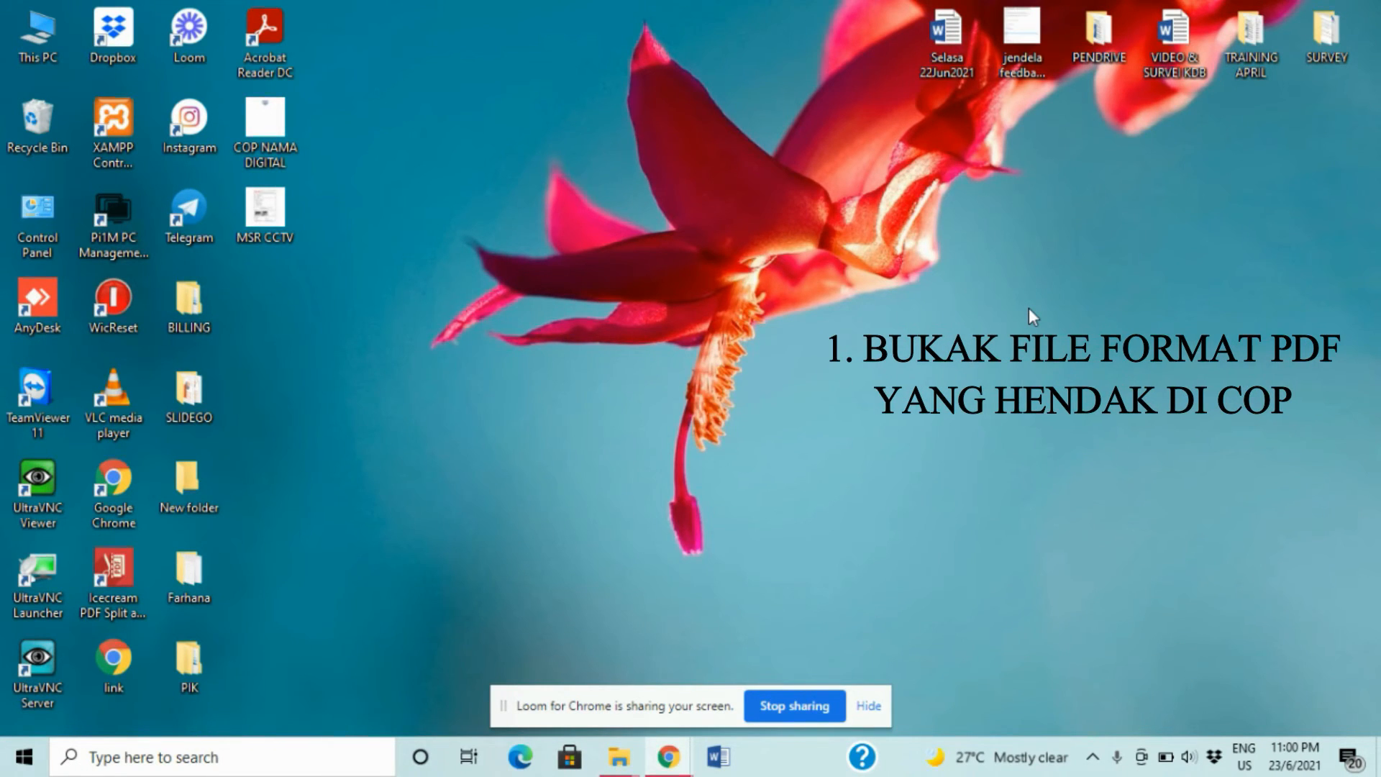
- Open MSR CCTV.pdf from the desktop in Acrobat Reader
{"action": "double_click", "coordinate": [257, 214]}
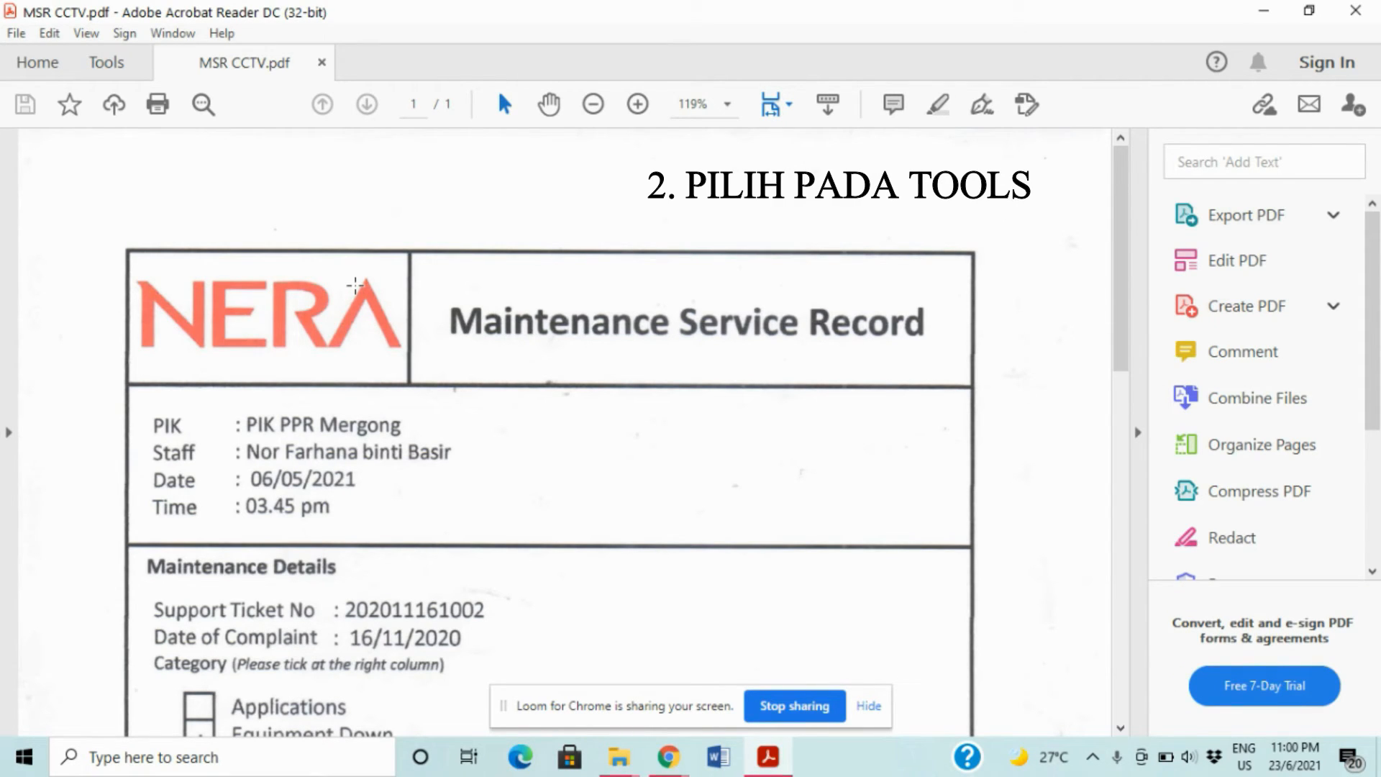
- From the Tools page, open the Stamp tool on MSR CCTV.pdf
{"action": "left_click", "coordinate": [107, 63]}
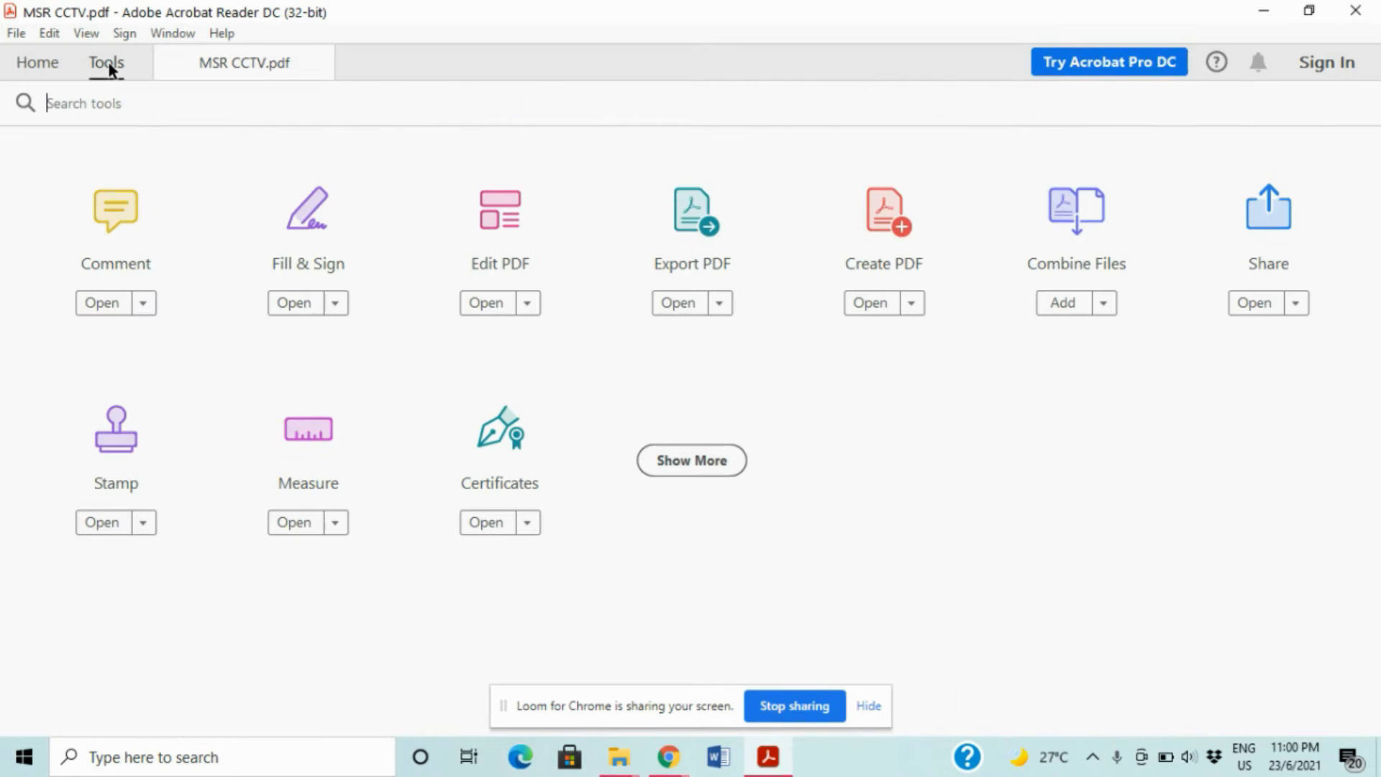
{"action": "left_click", "coordinate": [143, 524]}
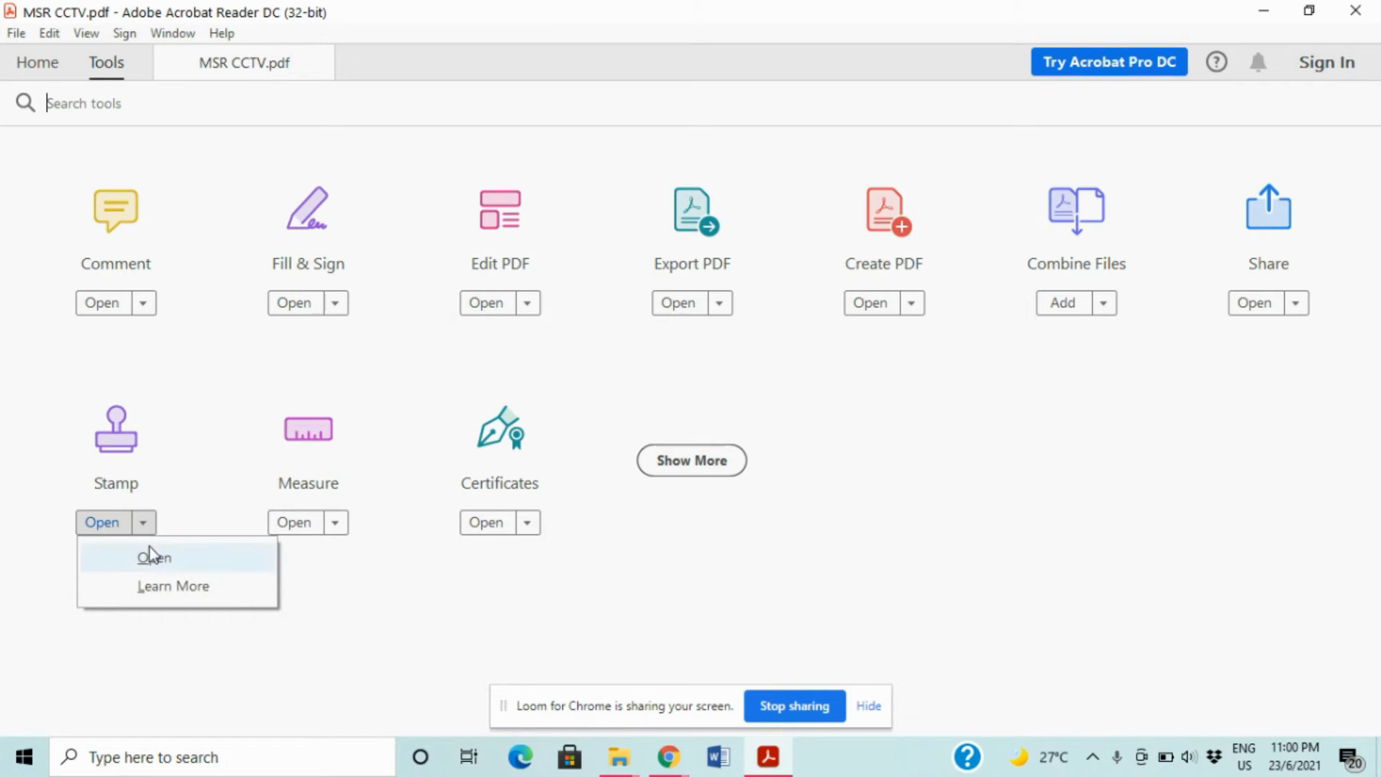
{"action": "left_click", "coordinate": [149, 548]}
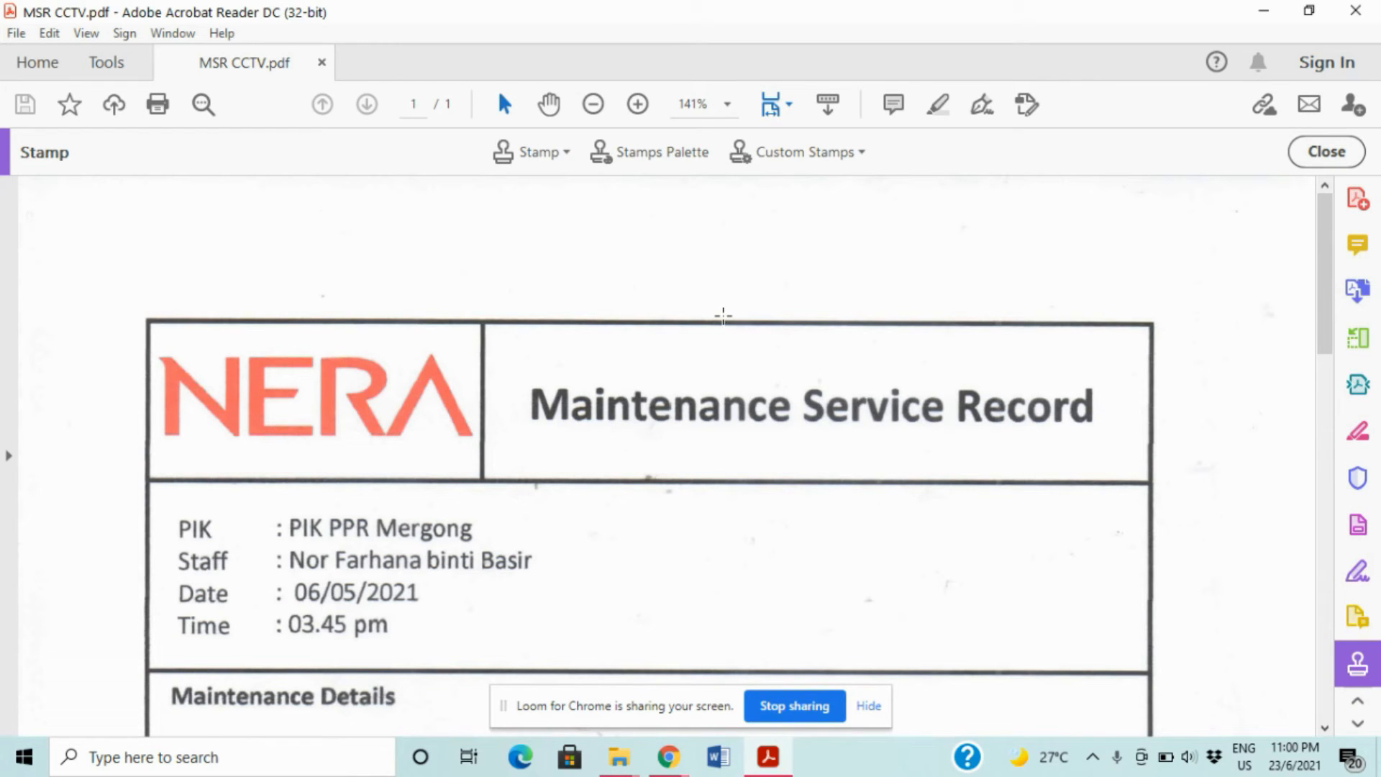
- Create a custom stamp using COP NAMA DIGITAL.pdf as the image
{"action": "left_click", "coordinate": [825, 153]}
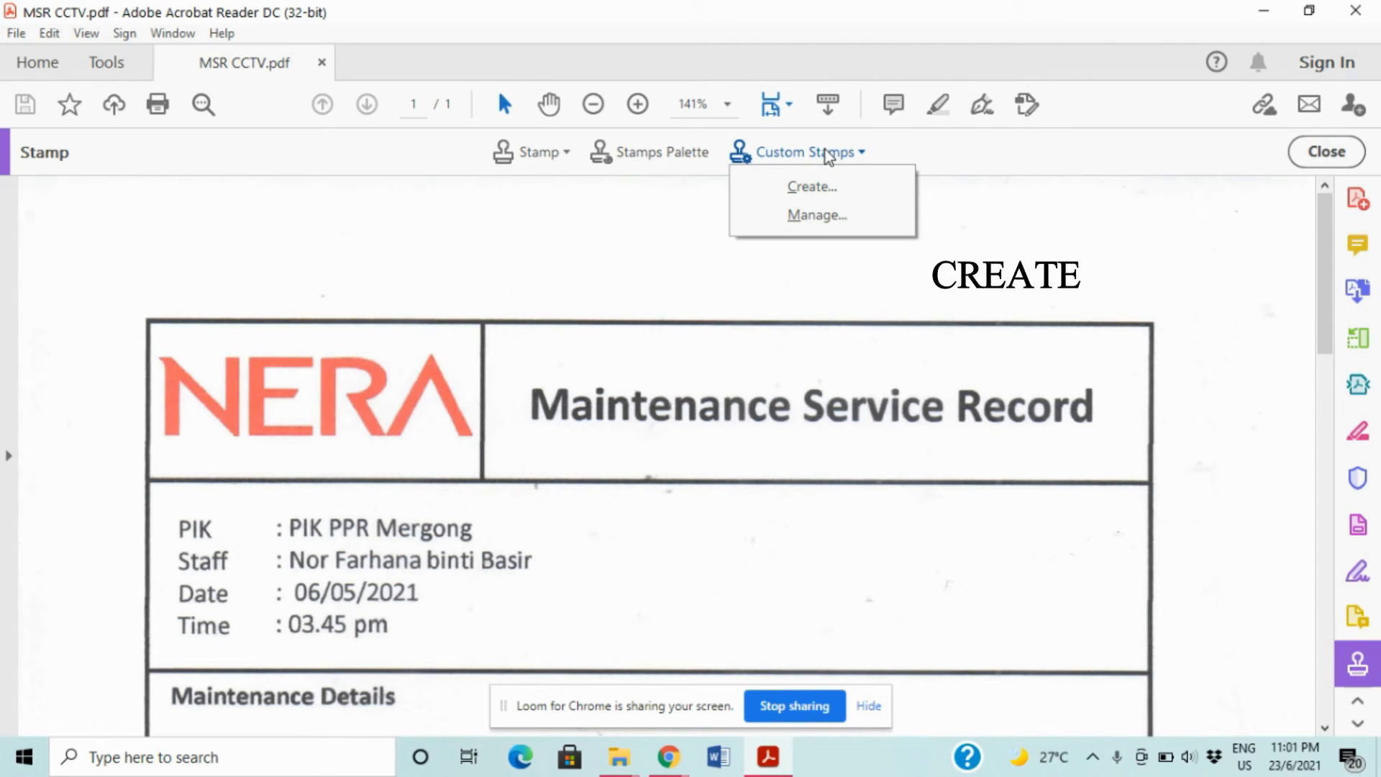
{"action": "left_click", "coordinate": [830, 182]}
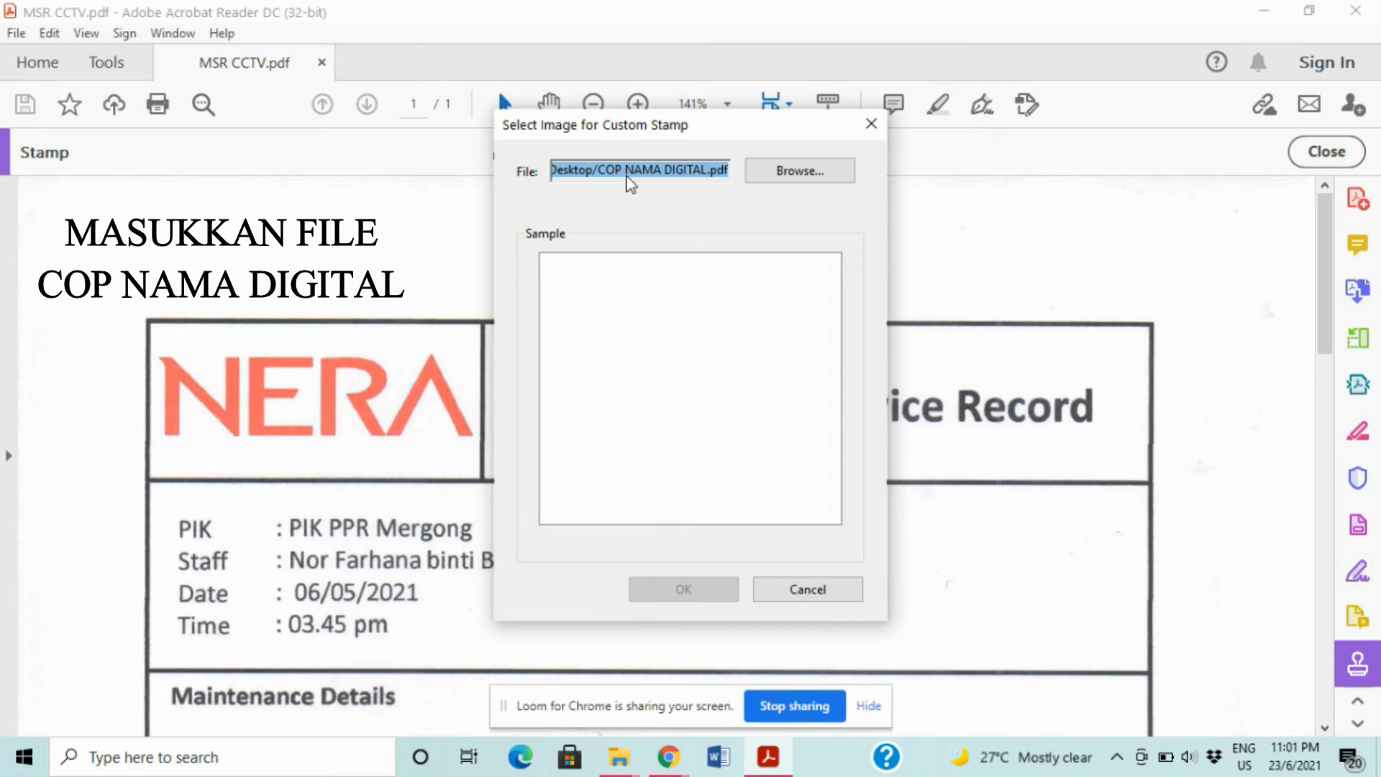
{"action": "left_click", "coordinate": [780, 176]}
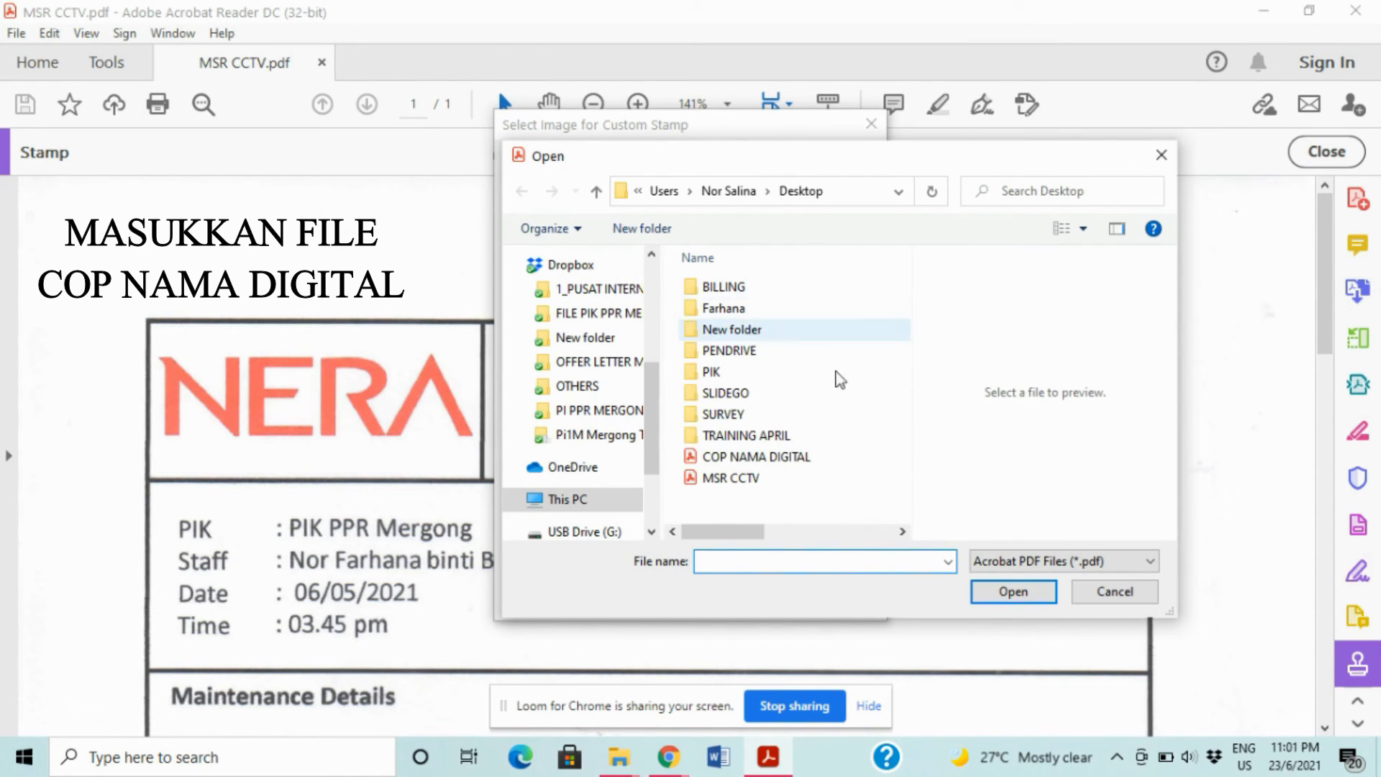
{"action": "left_click", "coordinate": [835, 462]}
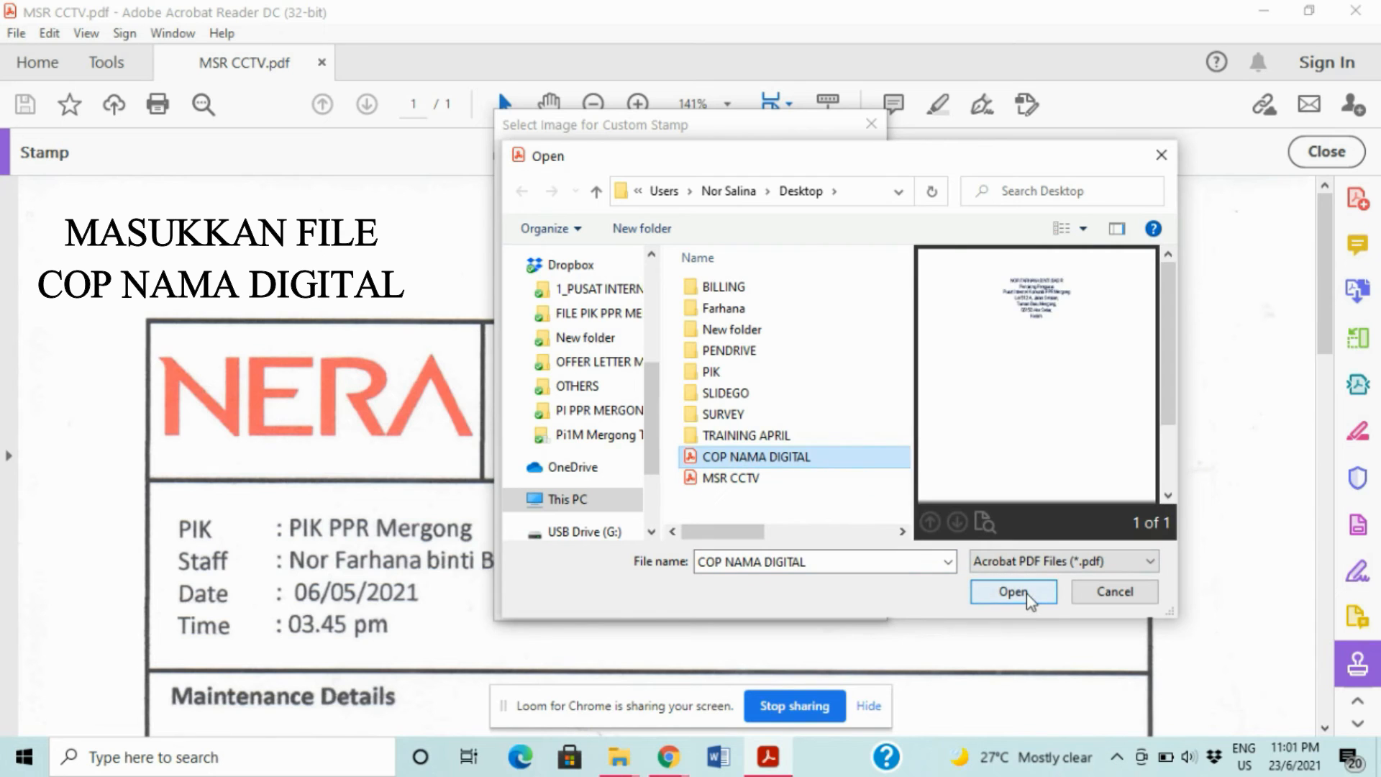
{"action": "left_click", "coordinate": [1027, 594]}
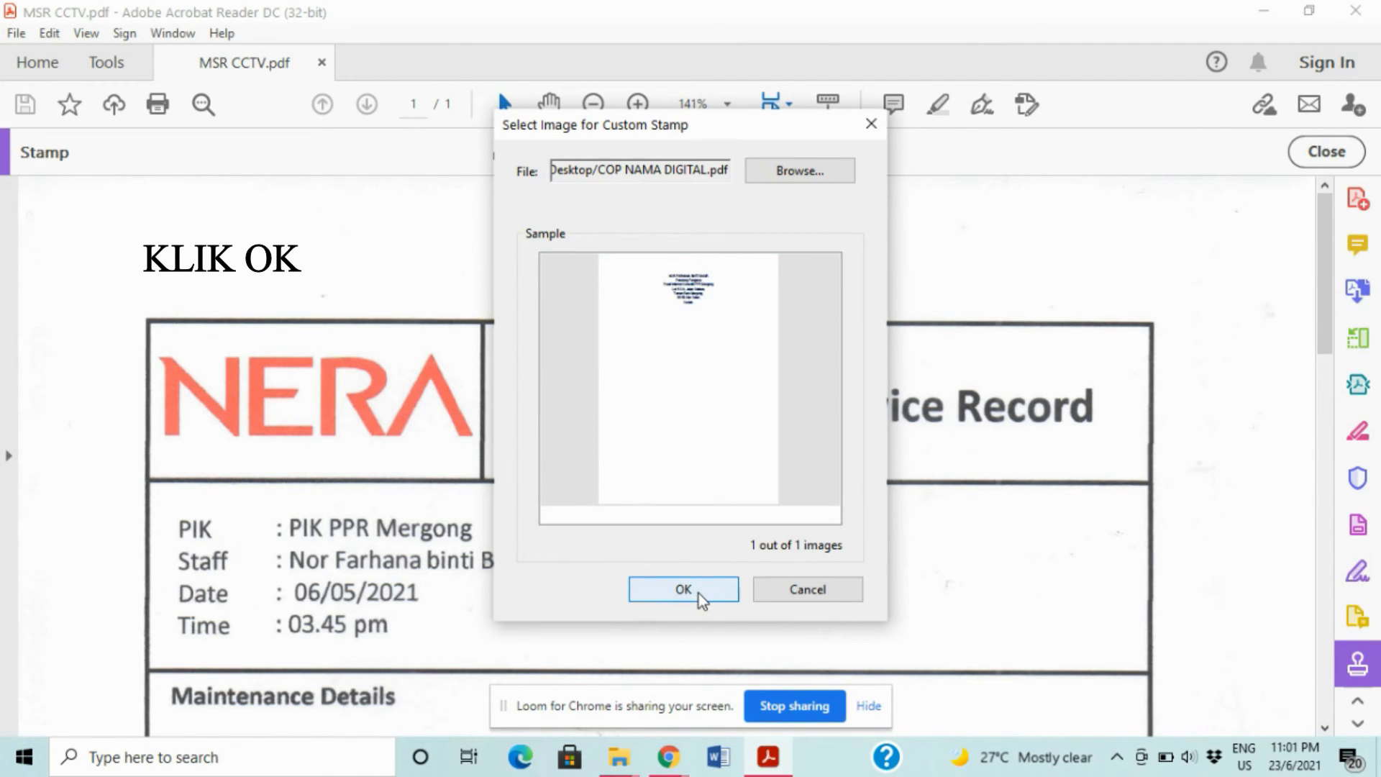
{"action": "left_click", "coordinate": [683, 589]}
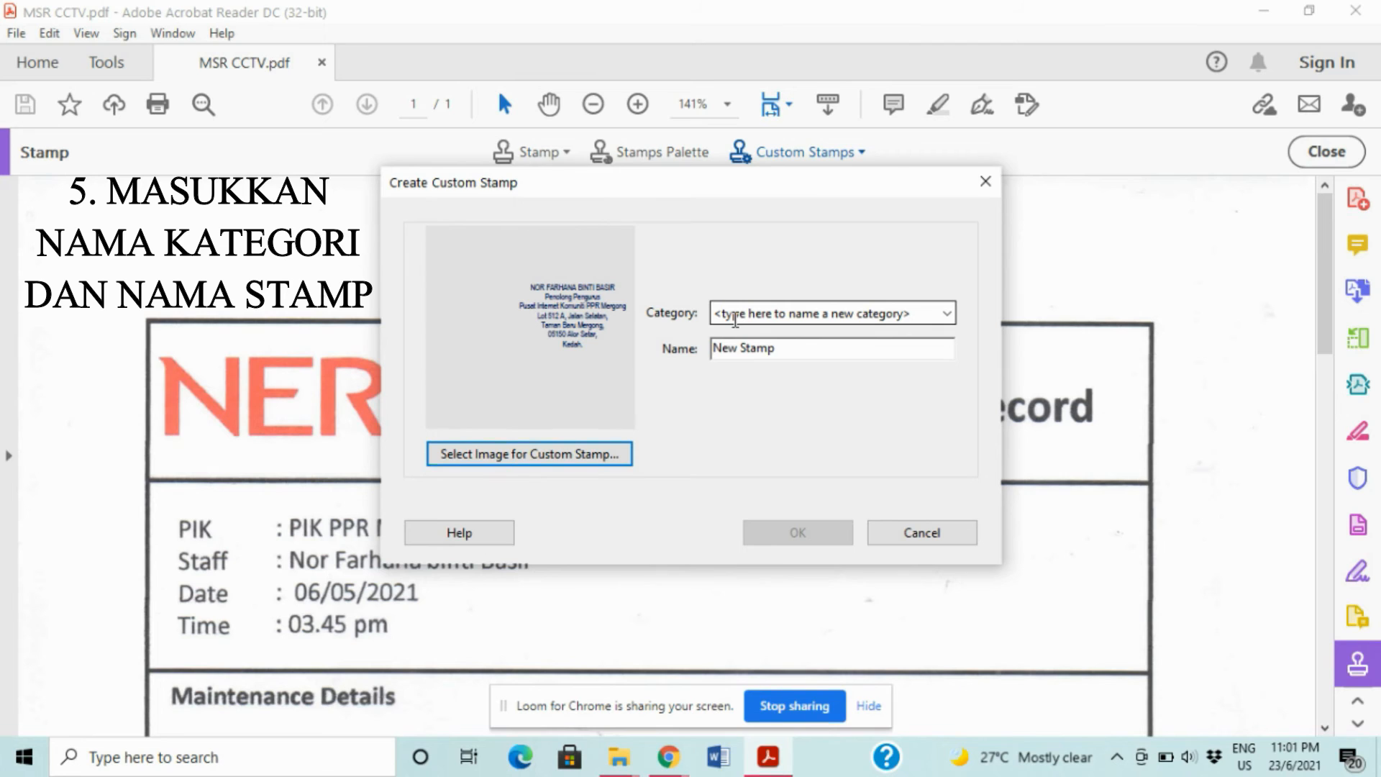
- Set the stamp's category to 'COP' and name to 'cop digital', then create it
{"action": "left_click", "coordinate": [735, 314]}
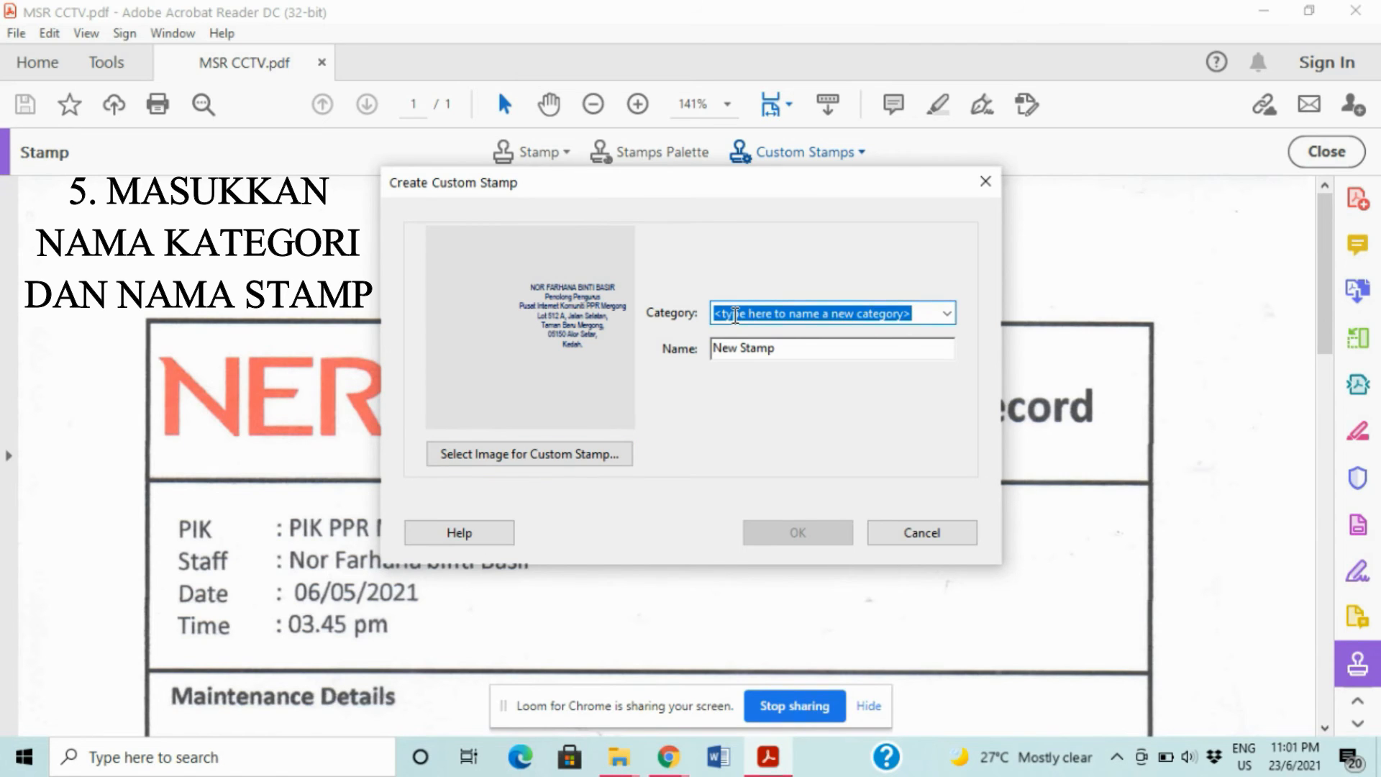
{"action": "type", "text": "CO"}
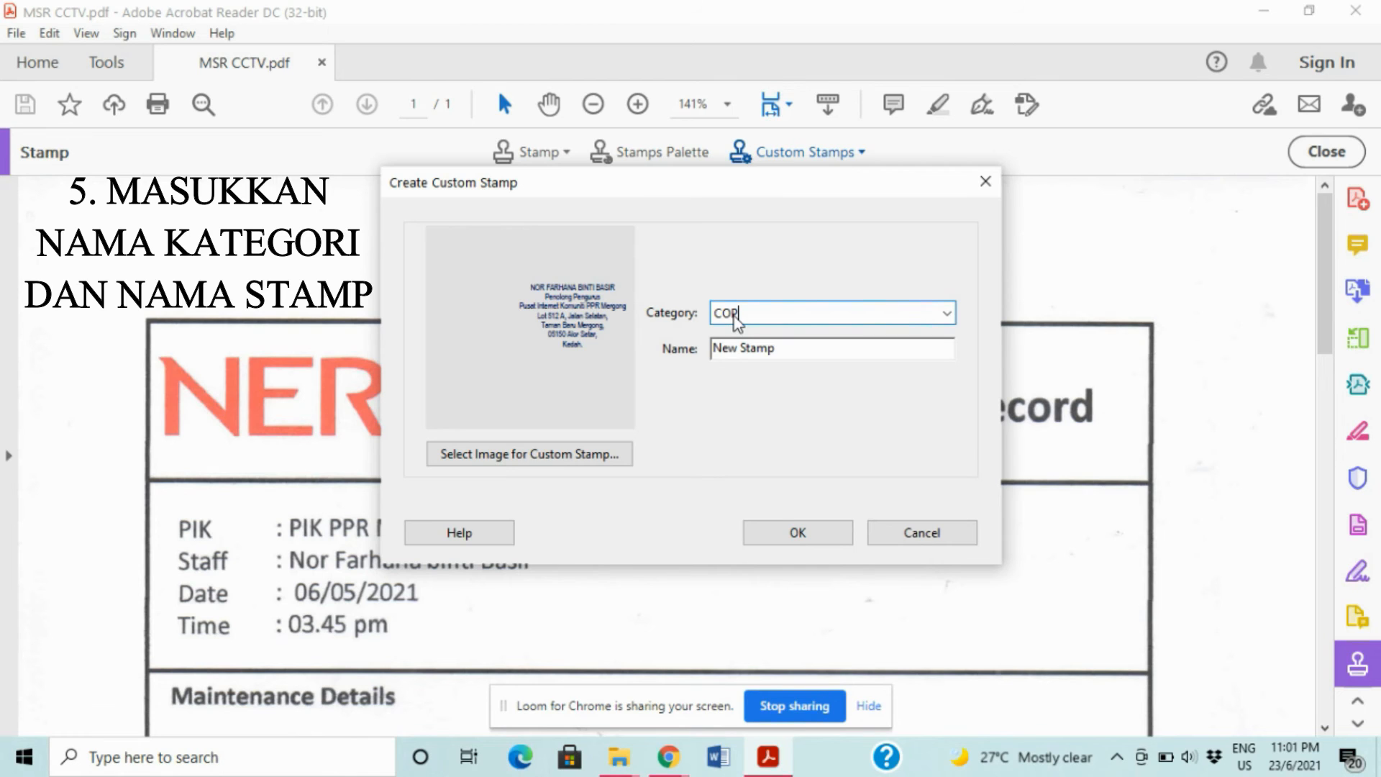
{"action": "type", "text": "P"}
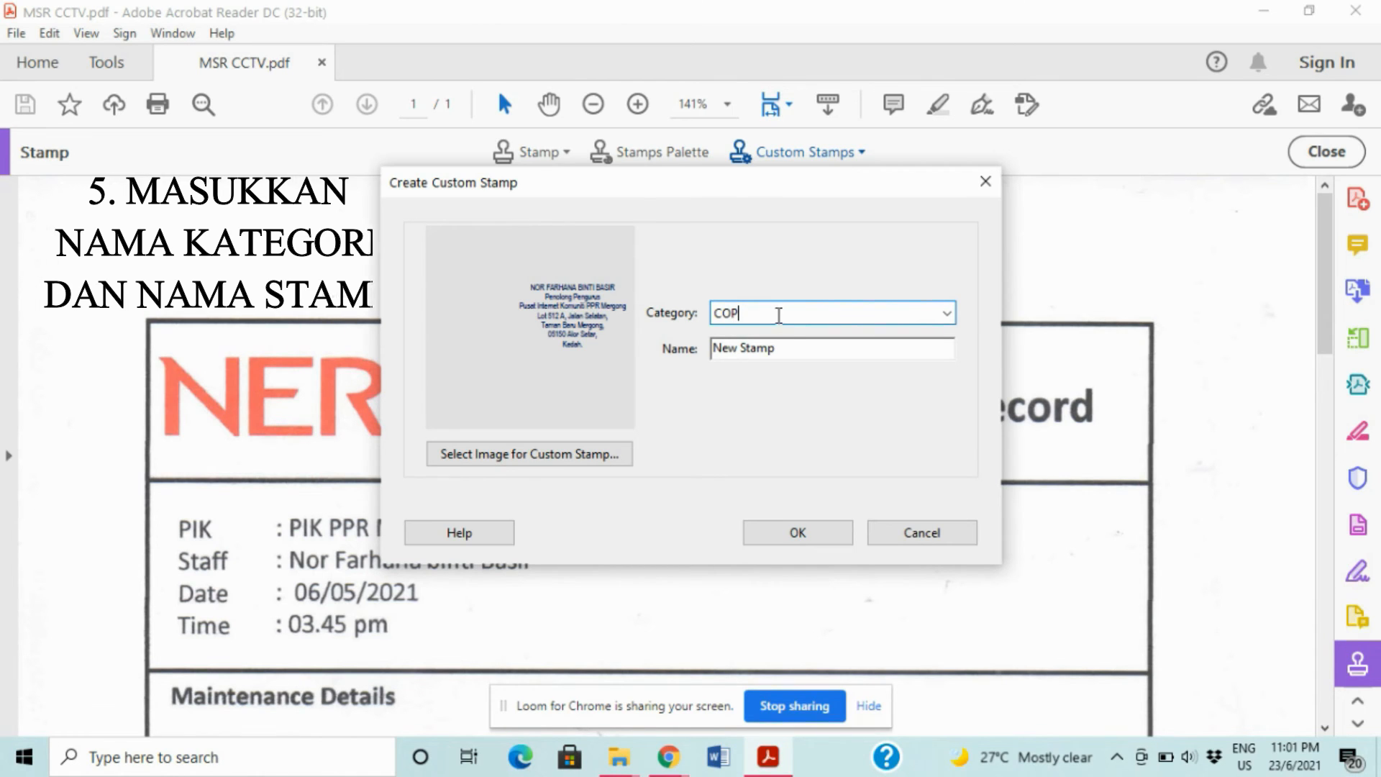
{"action": "left_click", "coordinate": [784, 350]}
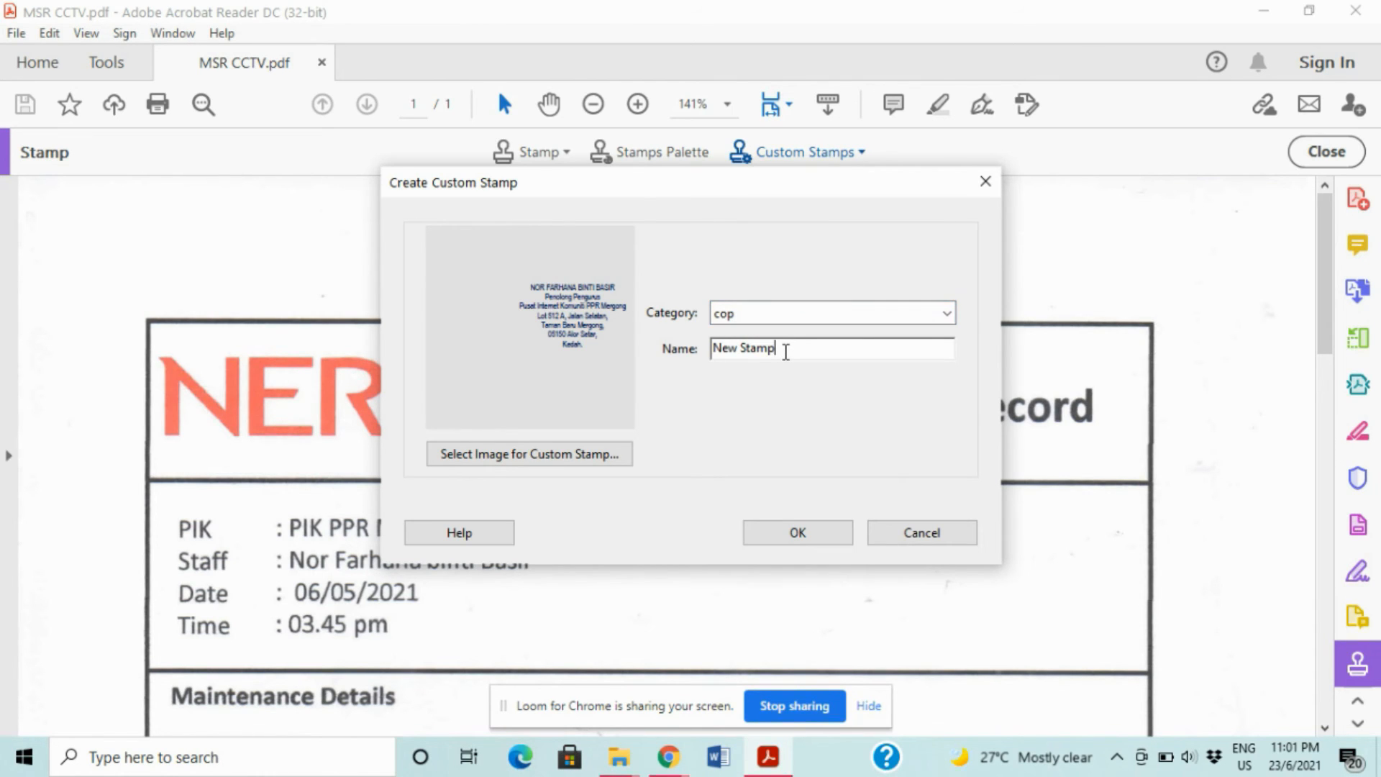
{"action": "left_click_drag", "start_coordinate": [784, 350], "coordinate": [705, 351]}
{"action": "type", "text": "cop digital"}
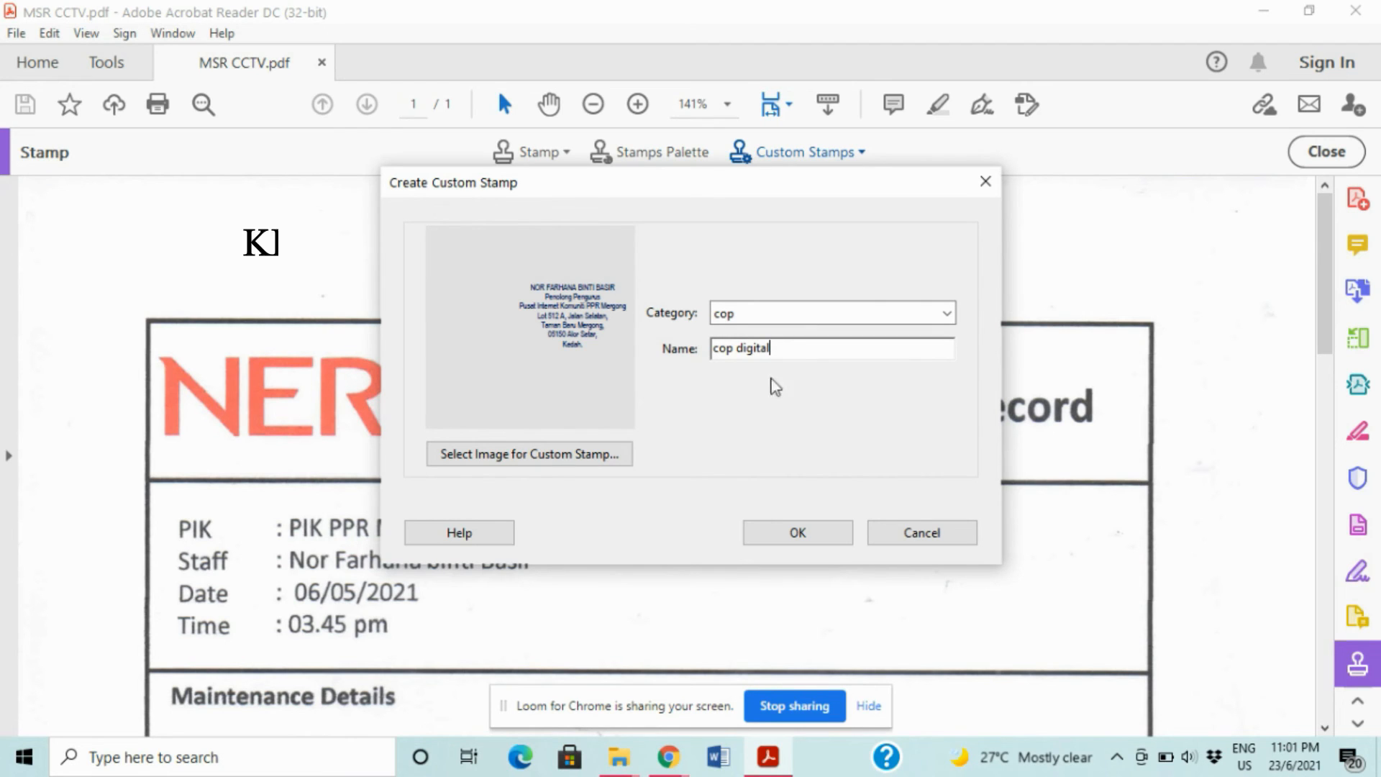
{"action": "left_click", "coordinate": [827, 538]}
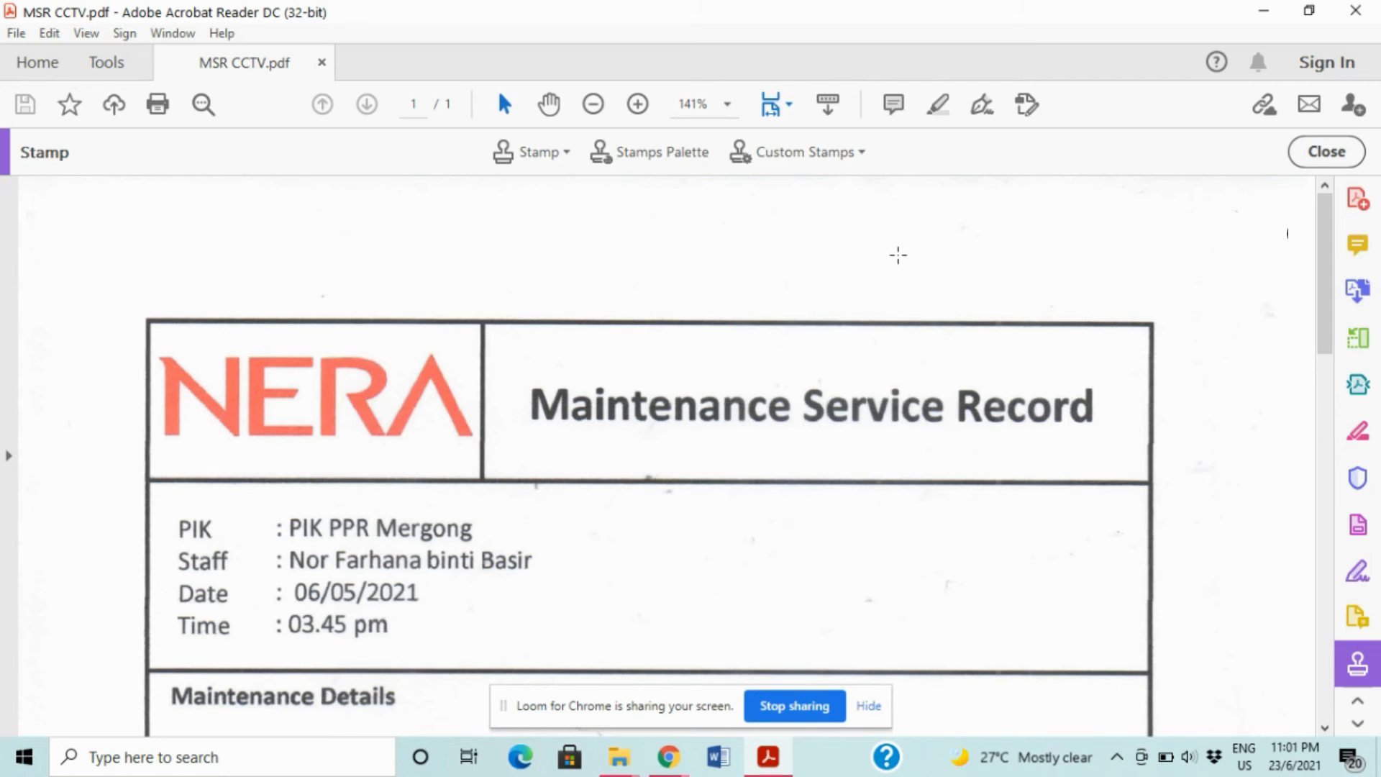
- Select the 'cop digital' stamp from the cop category and cancel Identity Setup
{"action": "left_click", "coordinate": [563, 148]}
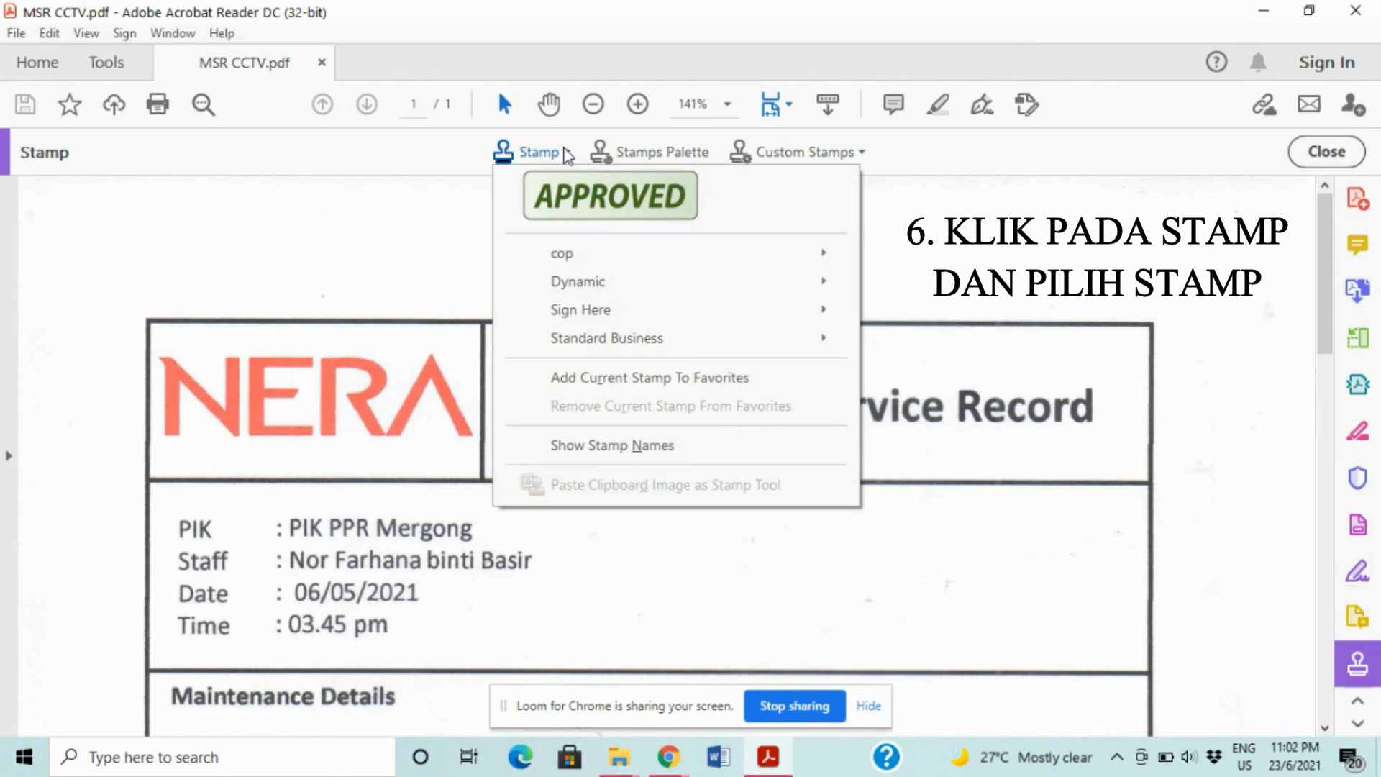
{"action": "mouse_move", "coordinate": [565, 256]}
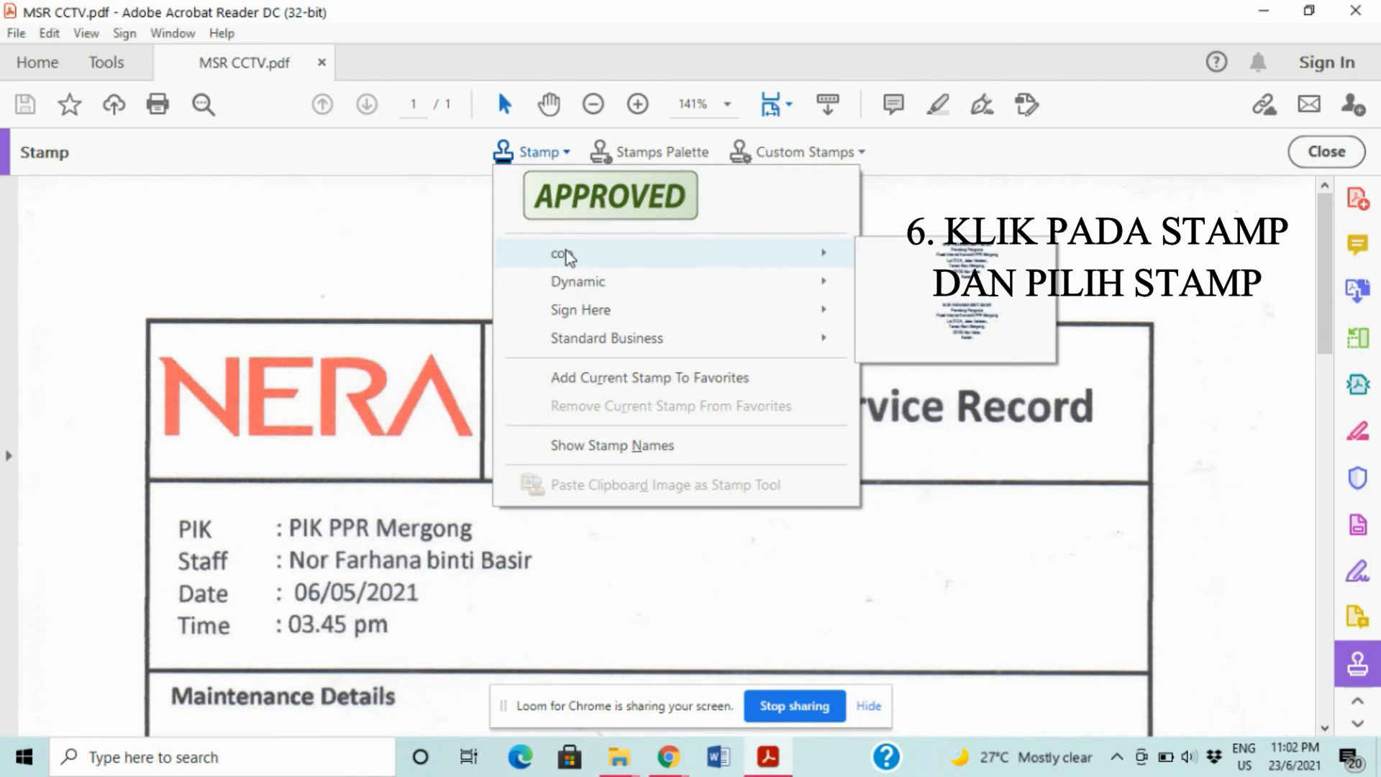
{"action": "left_click", "coordinate": [939, 261]}
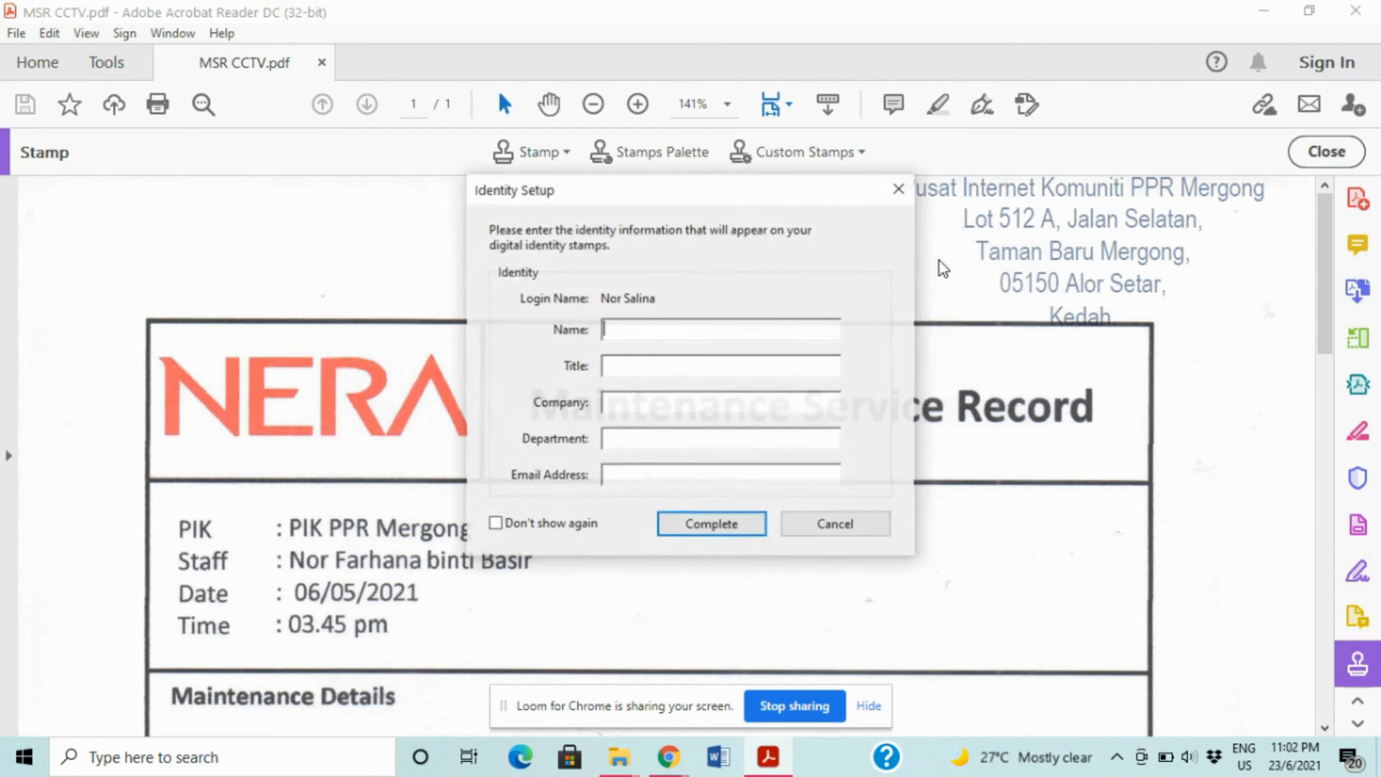
{"action": "left_click", "coordinate": [850, 532]}
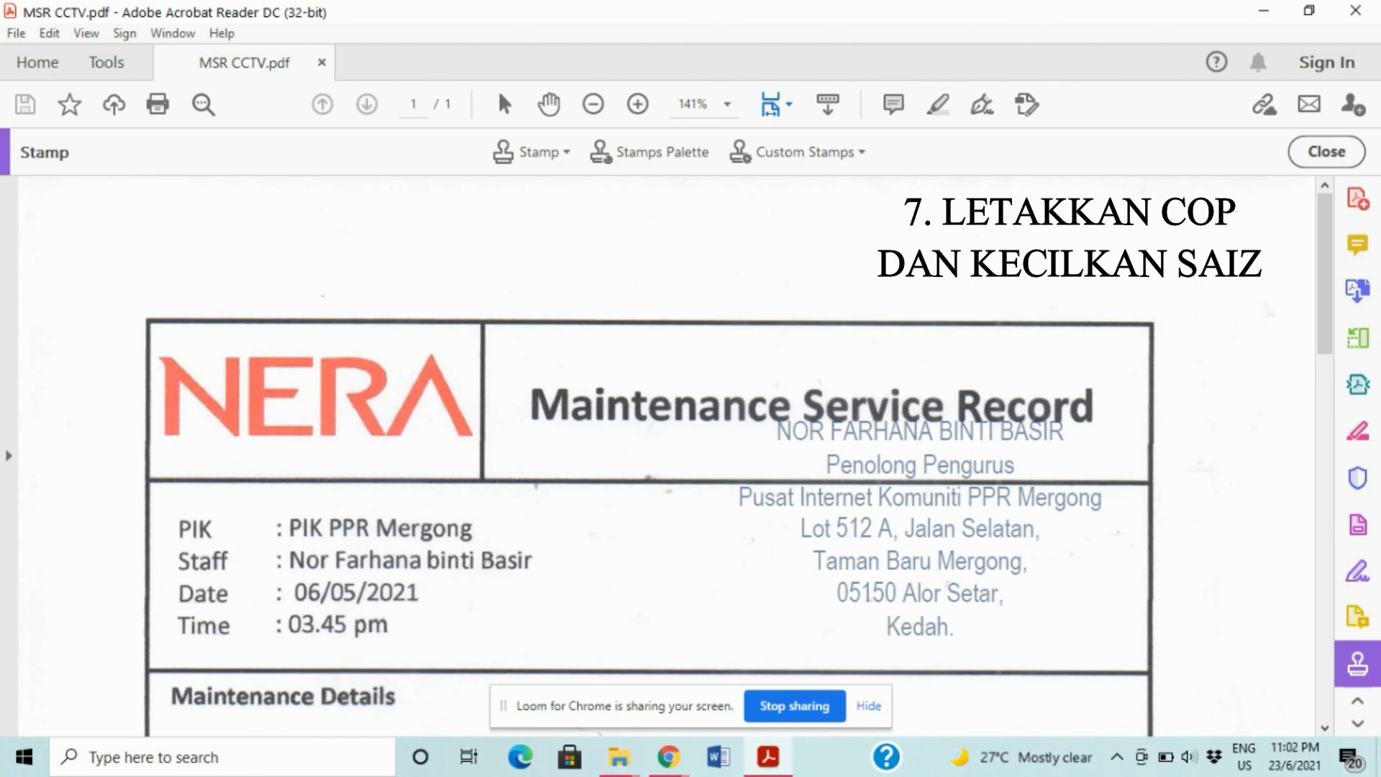
- Stamp the letterhead onto the PI Staff area of the Stamp & Signature box
{"action": "scroll", "coordinate": [906, 532], "scroll_direction": "down", "scroll_amount": 3}
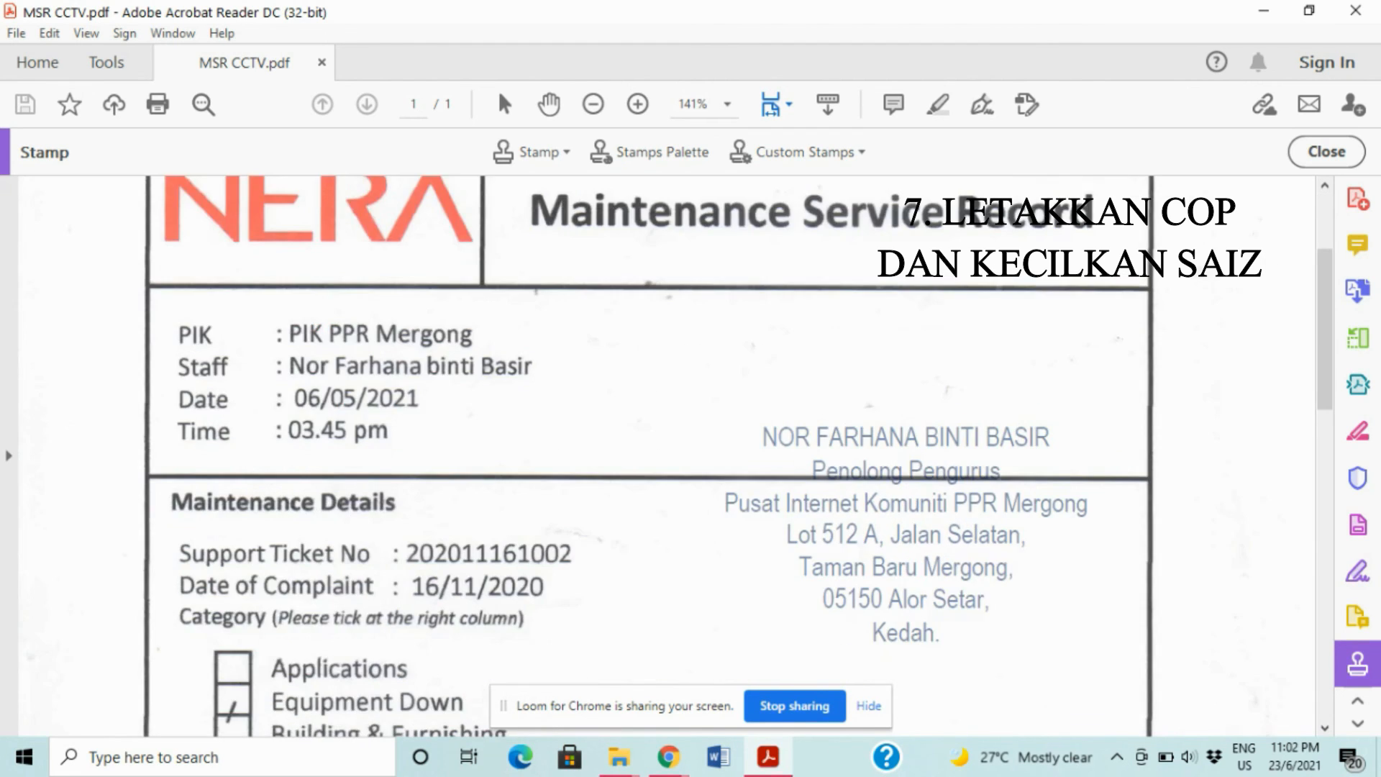
{"action": "scroll", "coordinate": [906, 532], "scroll_direction": "down", "scroll_amount": 14}
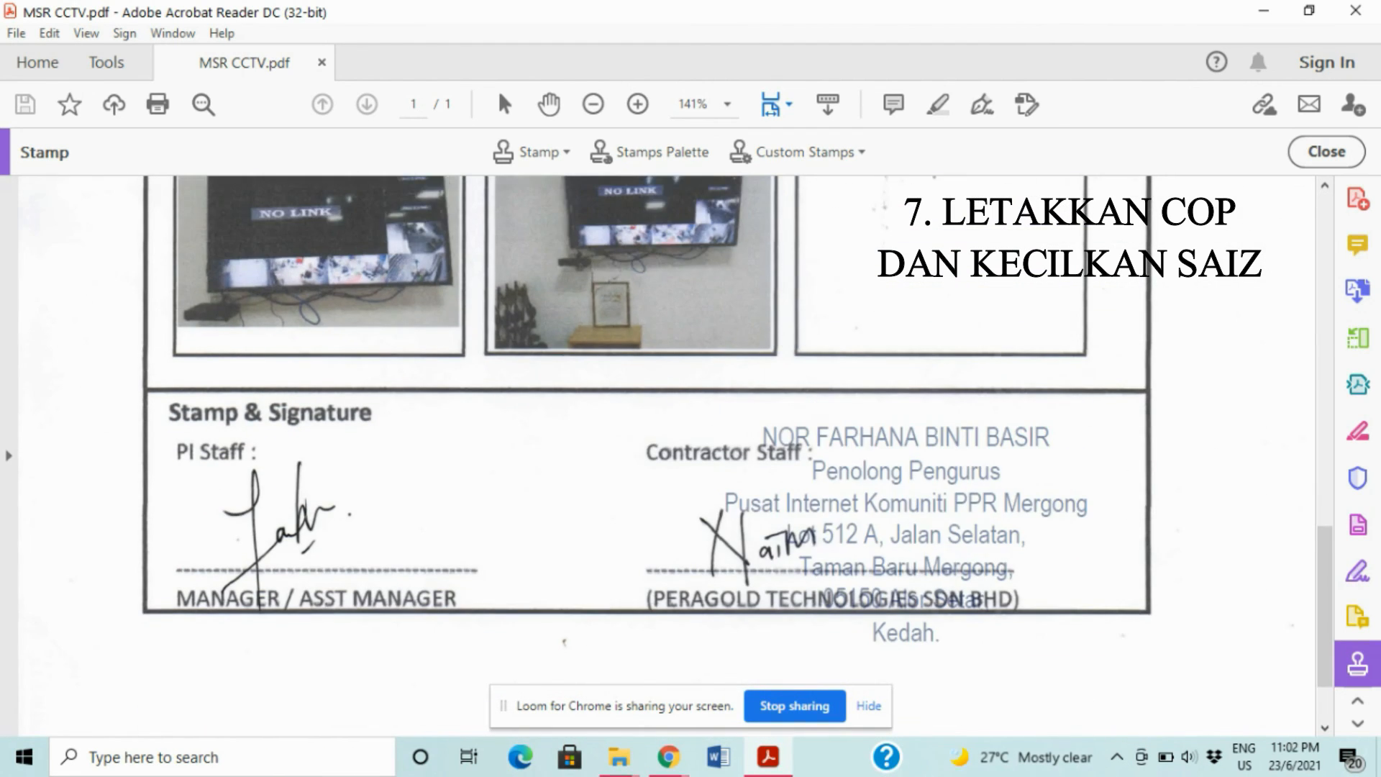
{"action": "scroll", "coordinate": [906, 534], "scroll_direction": "down", "scroll_amount": 1}
{"action": "left_click", "coordinate": [486, 493]}
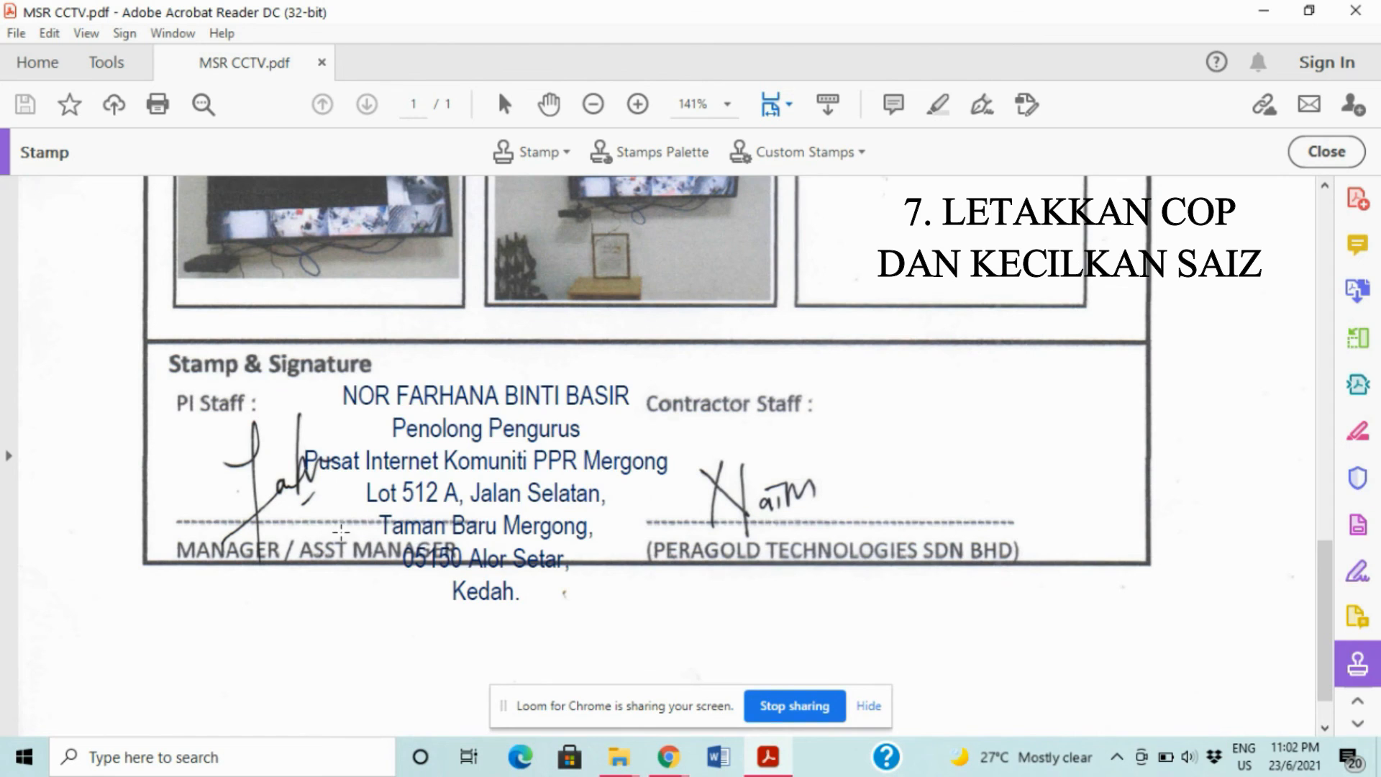
- Shrink the letterhead stamp and position it beside the PI Staff signature
{"action": "left_click", "coordinate": [538, 476]}
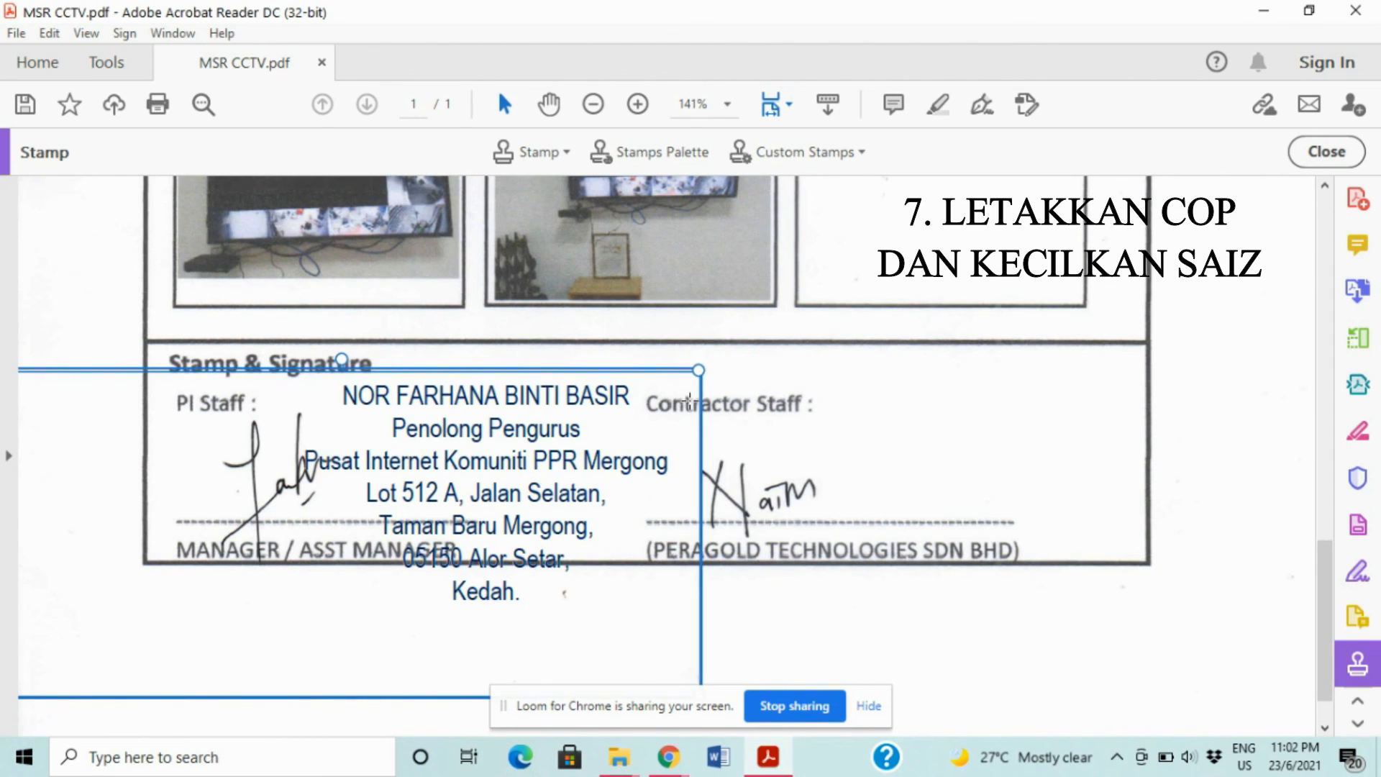
{"action": "left_click_drag", "start_coordinate": [698, 369], "coordinate": [466, 491]}
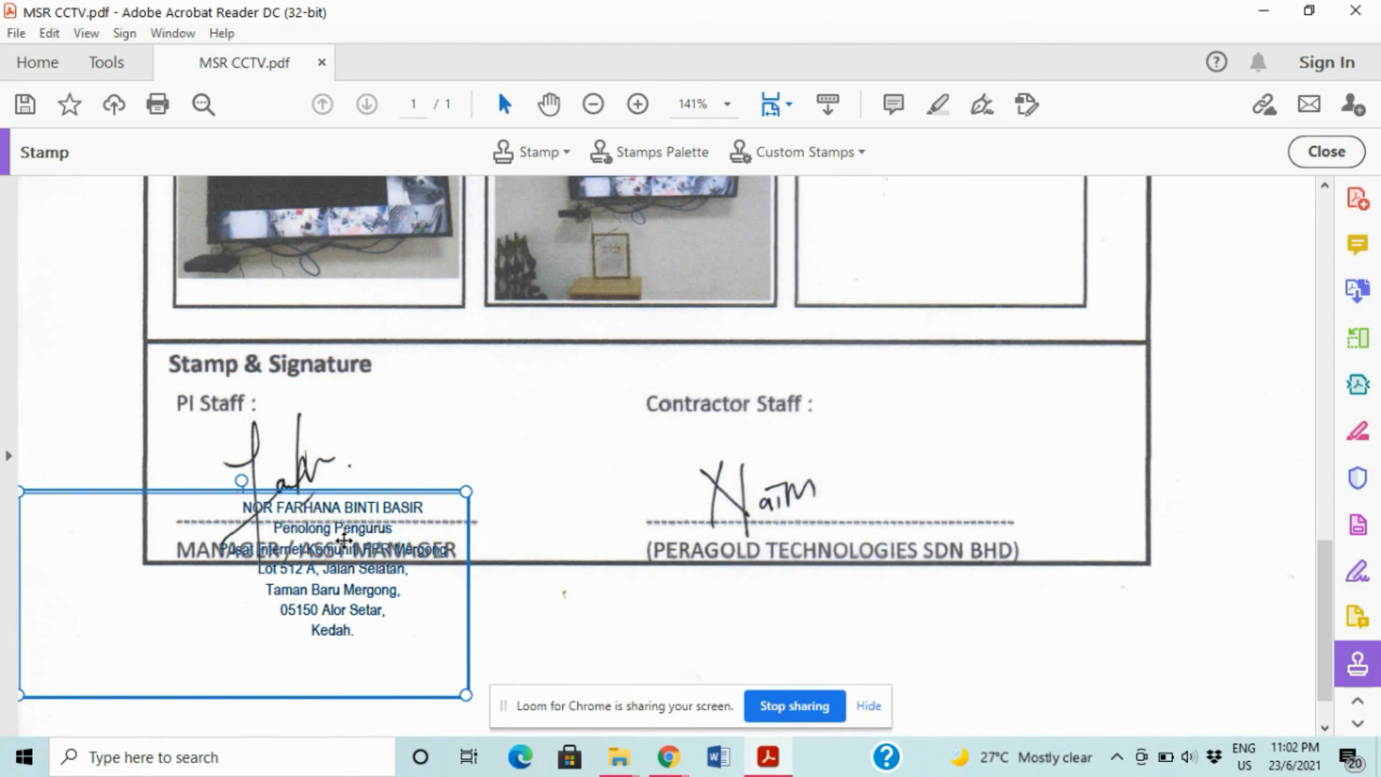
{"action": "left_click_drag", "start_coordinate": [344, 539], "coordinate": [447, 425]}
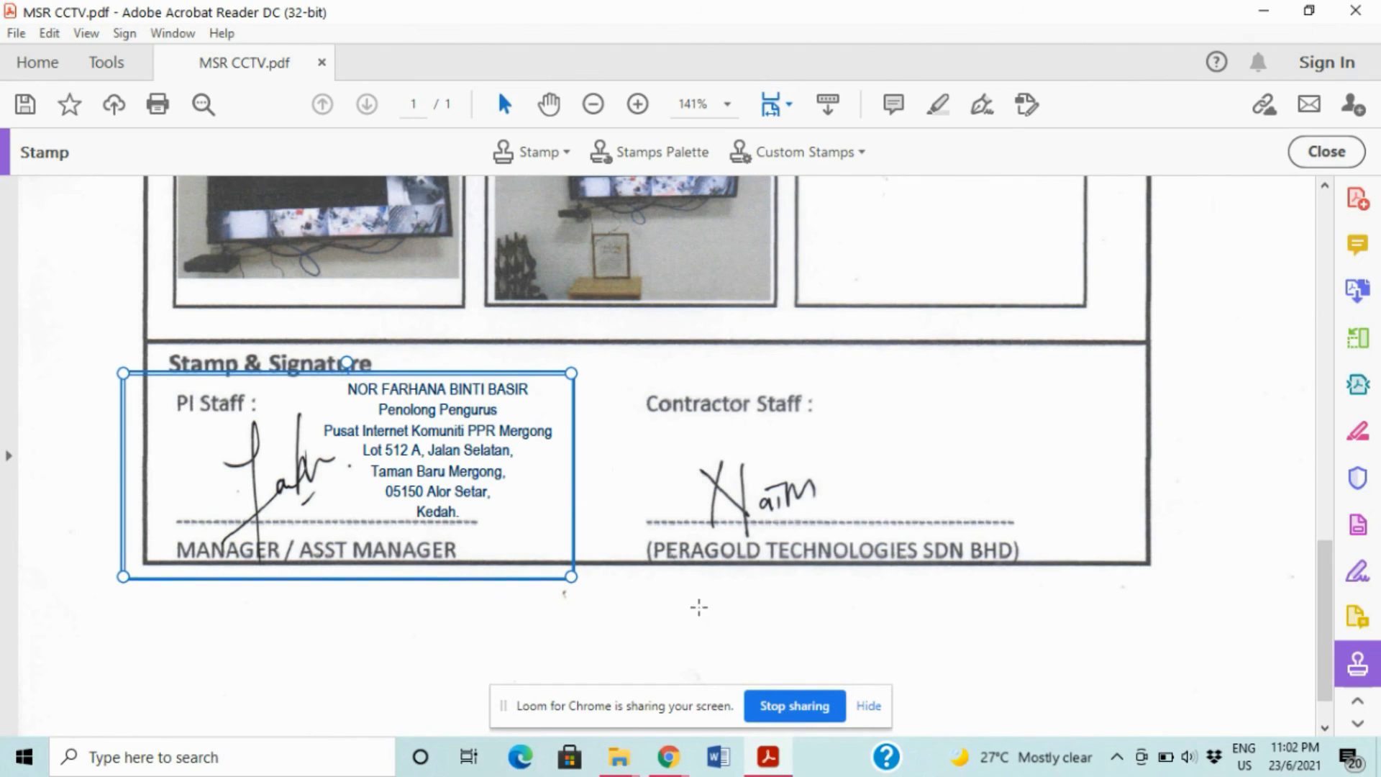
{"action": "left_click", "coordinate": [620, 550]}
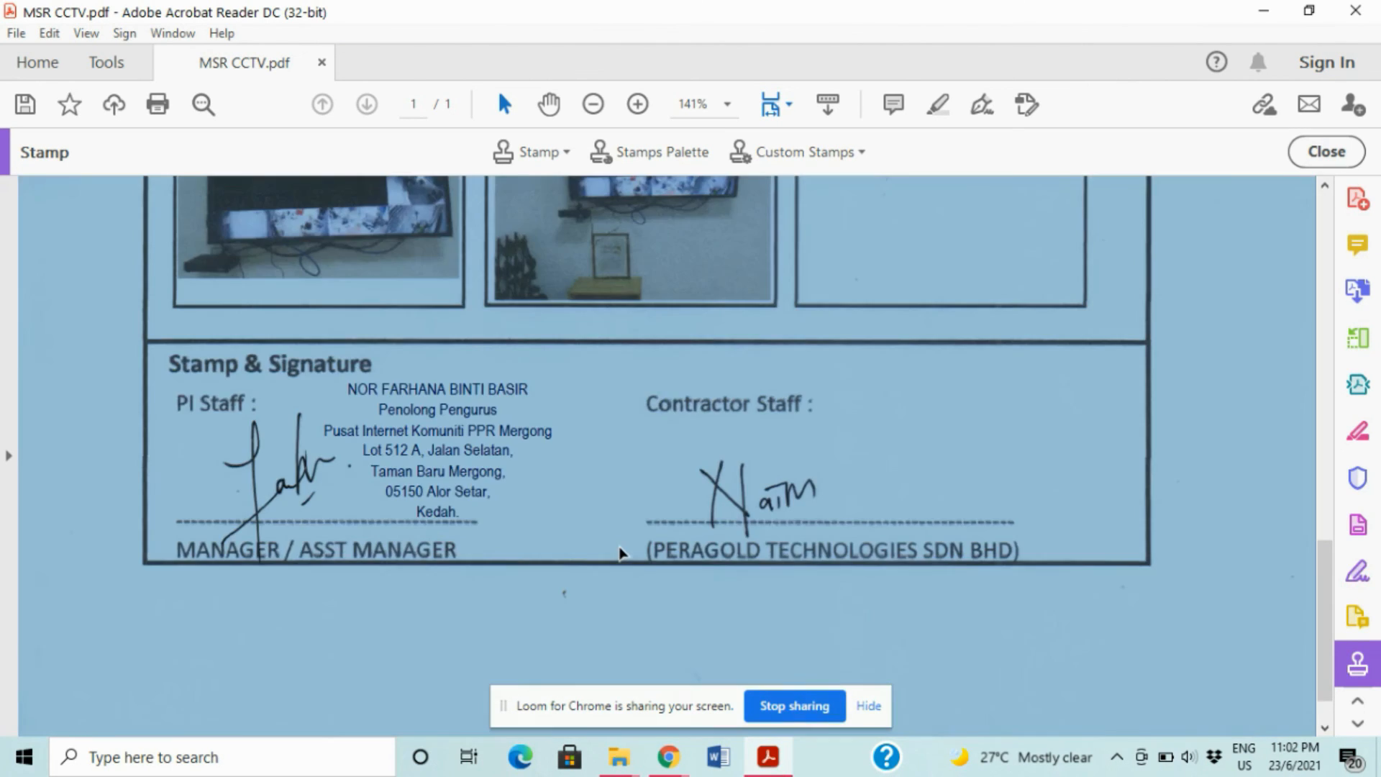
{"action": "key", "text": "Escape"}
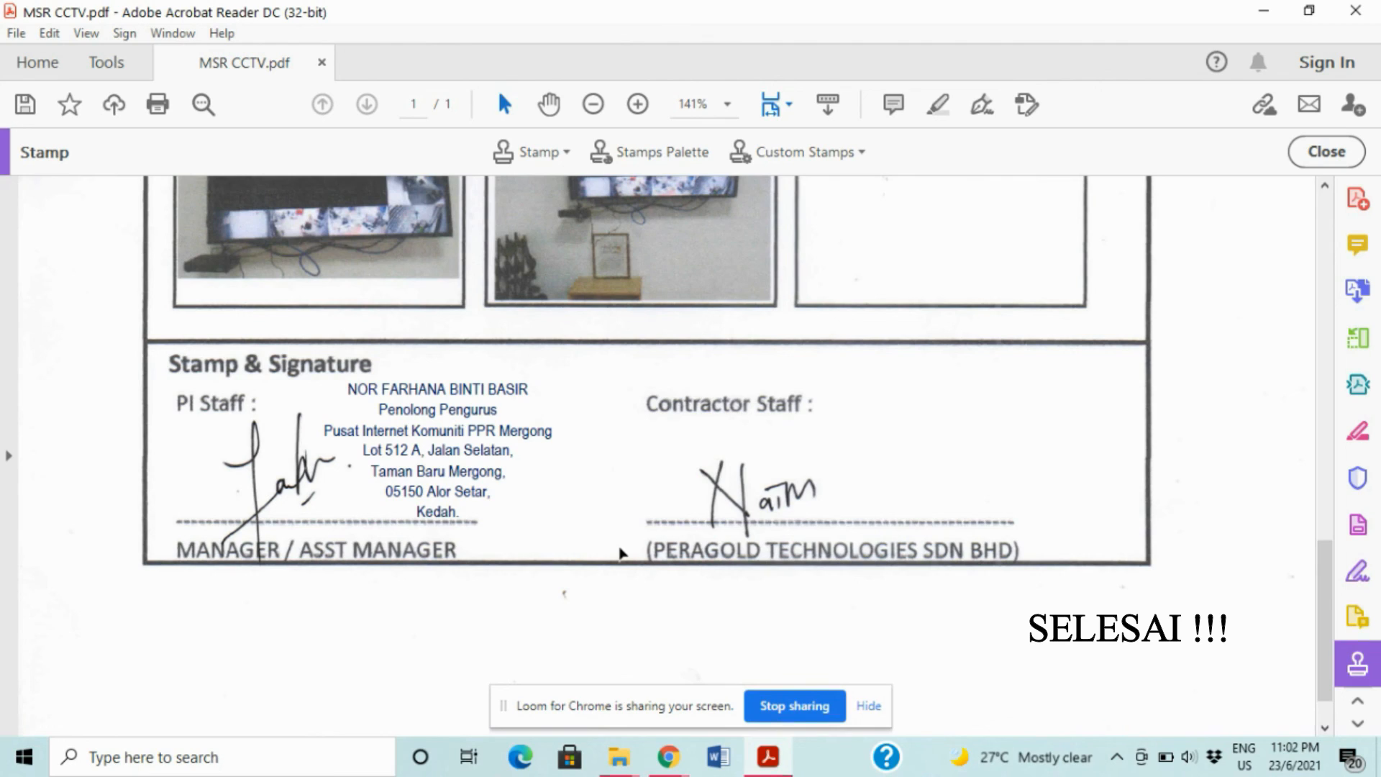